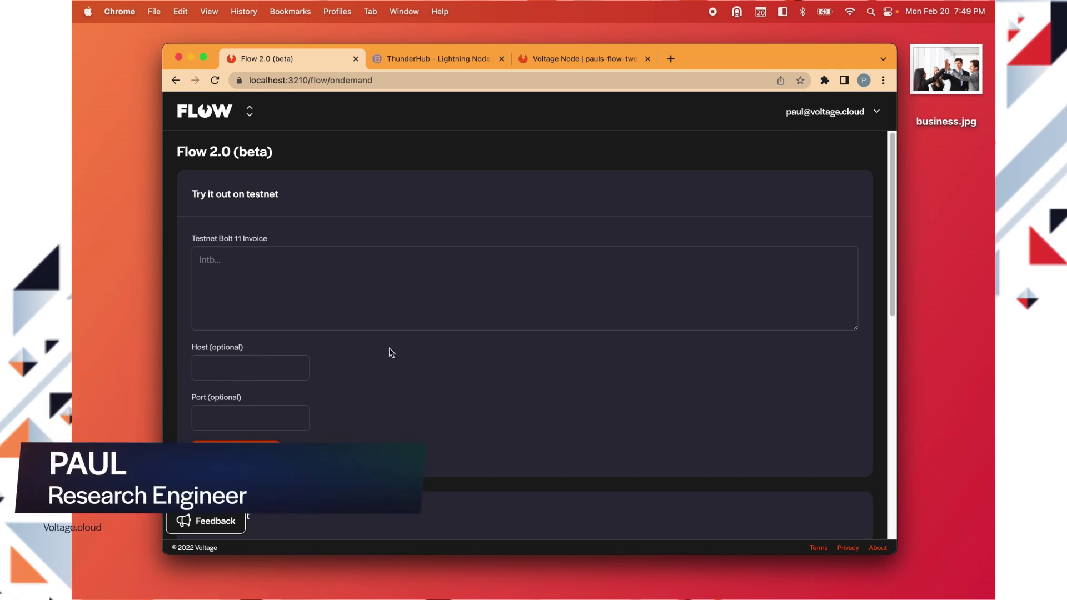
Select the Flow 2.0 heading and focus the testnet Bolt 11 invoice field
drag(234, 154, 176, 158)
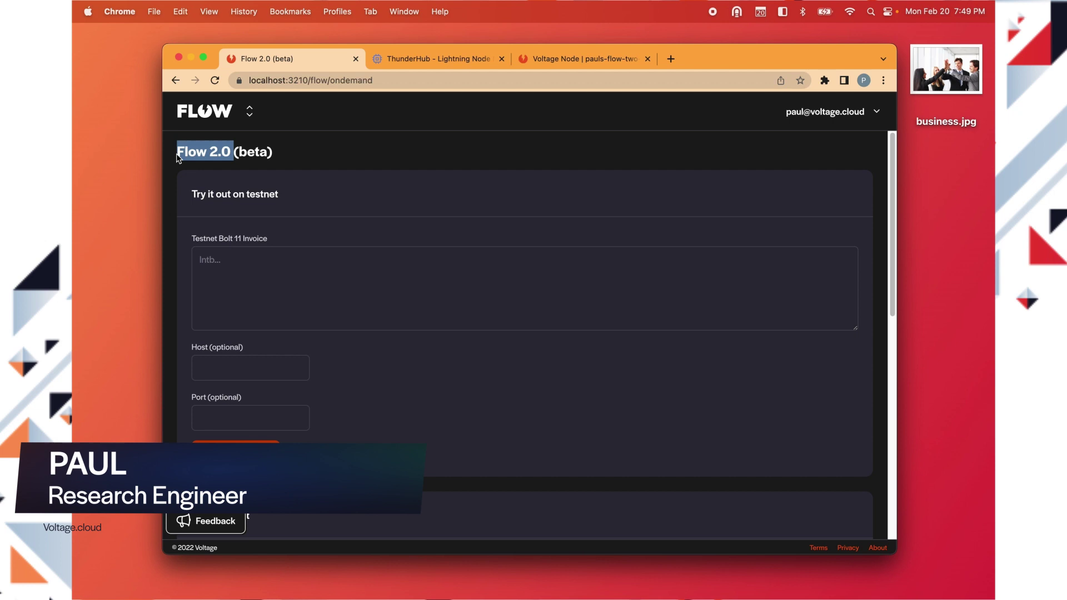
click(178, 158)
click(291, 261)
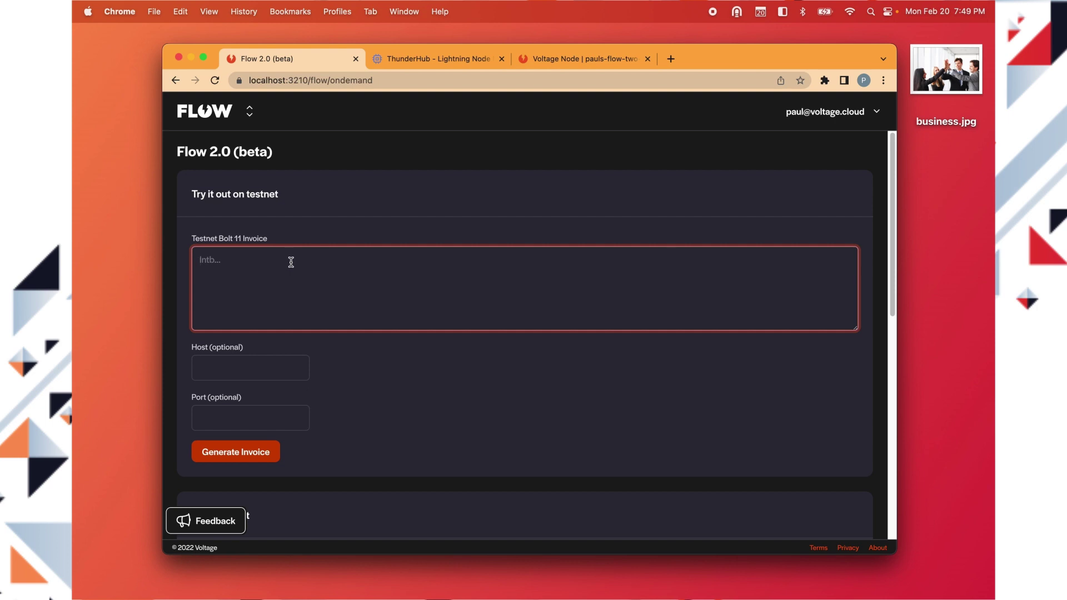
scroll(291, 262, down, 10)
scroll(290, 262, up, 10)
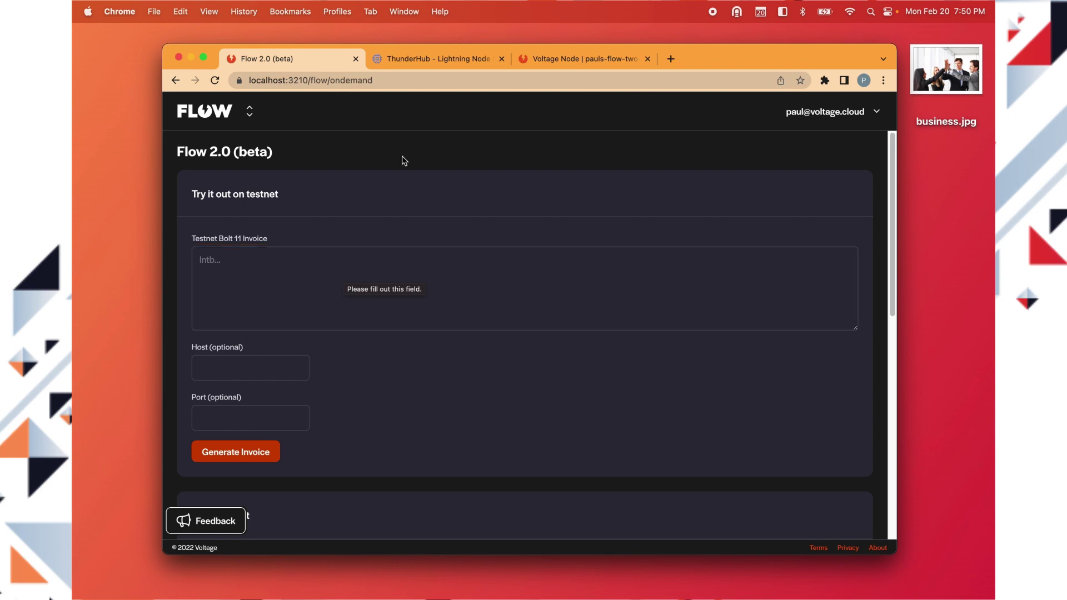
Create a 10000-sat ThunderHub Lightning invoice described 'help invoice I'm poor' and copy it
click(425, 55)
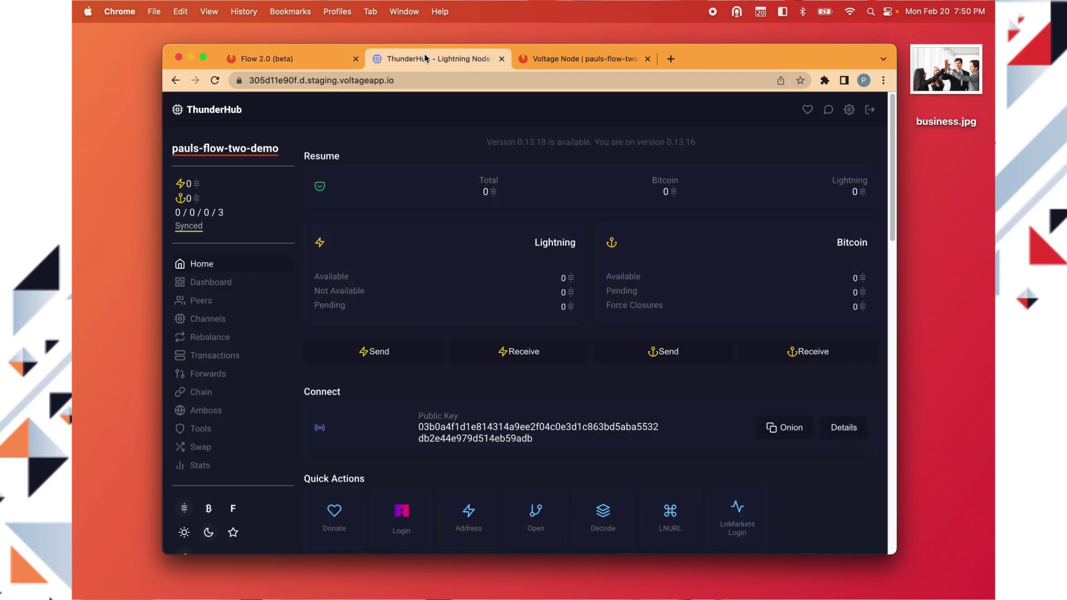
click(519, 351)
click(602, 418)
text(10000)
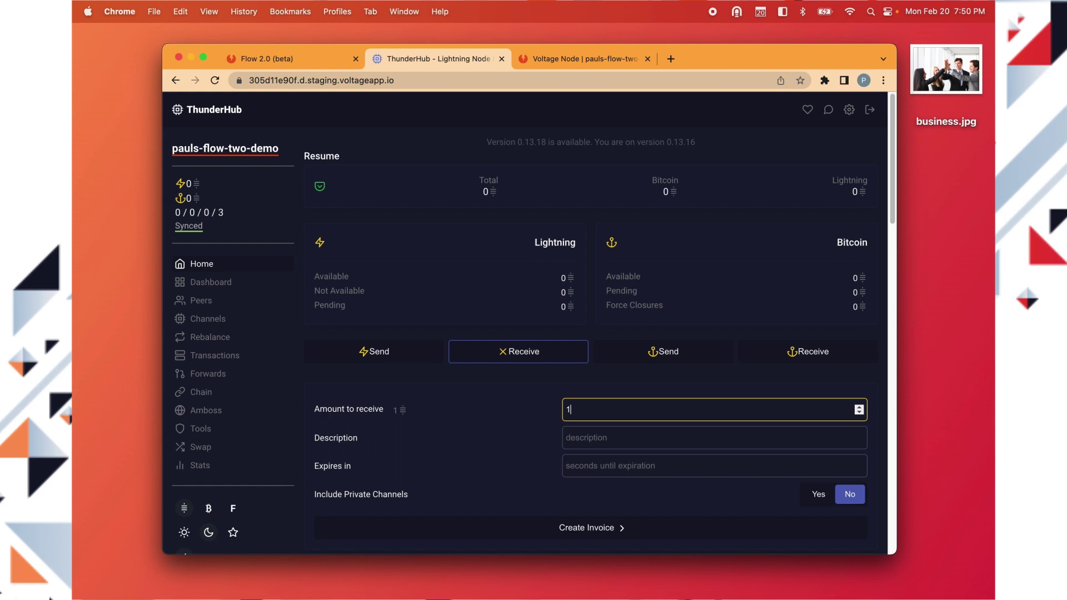
click(615, 440)
text(help)
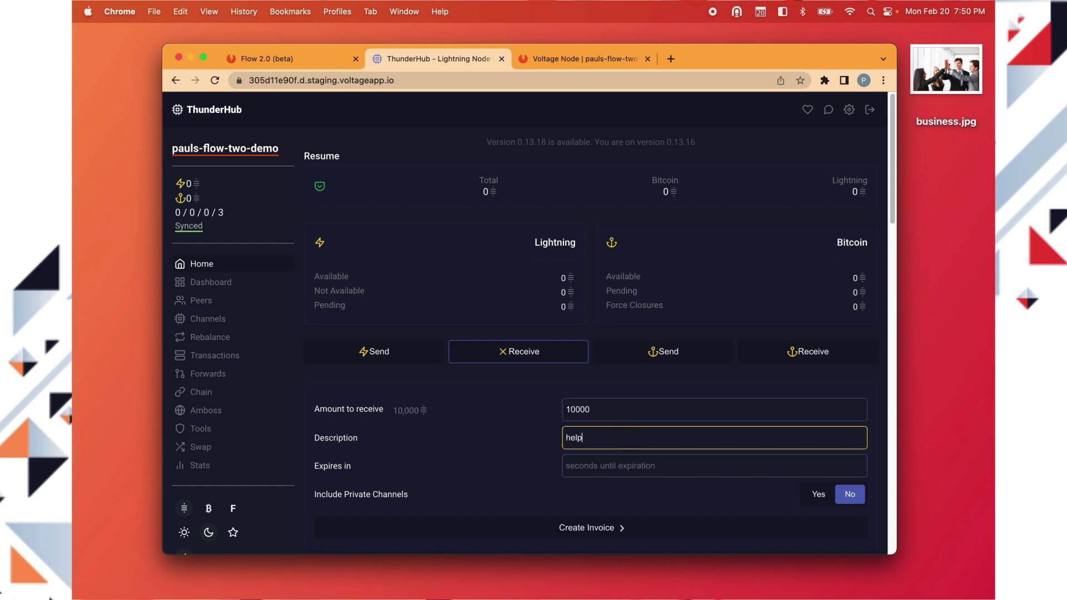
text( invoic)
text(e I'm )
text(poor)
click(591, 192)
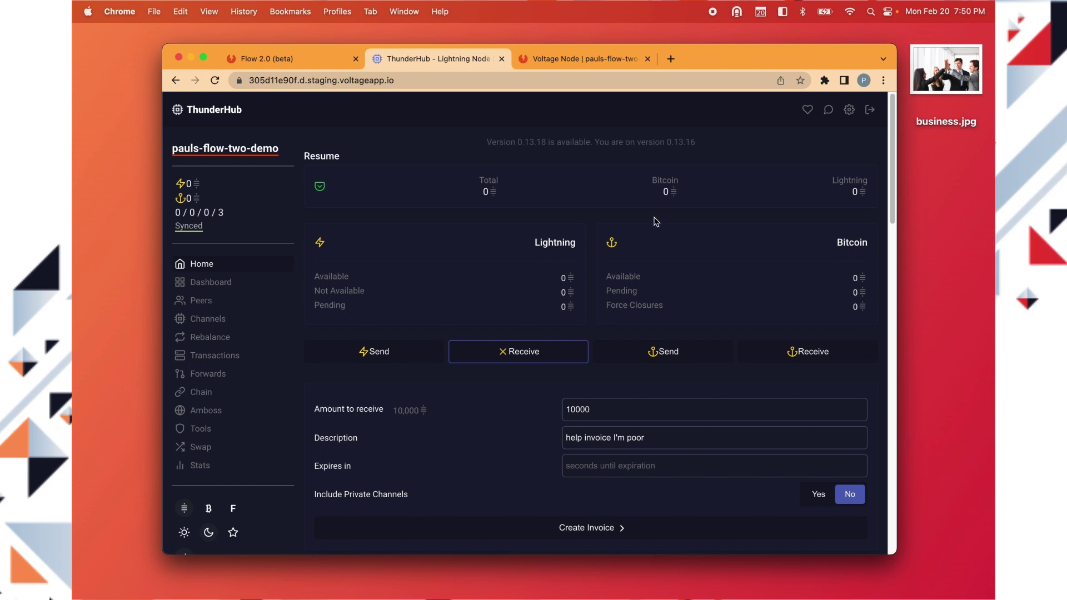
click(620, 528)
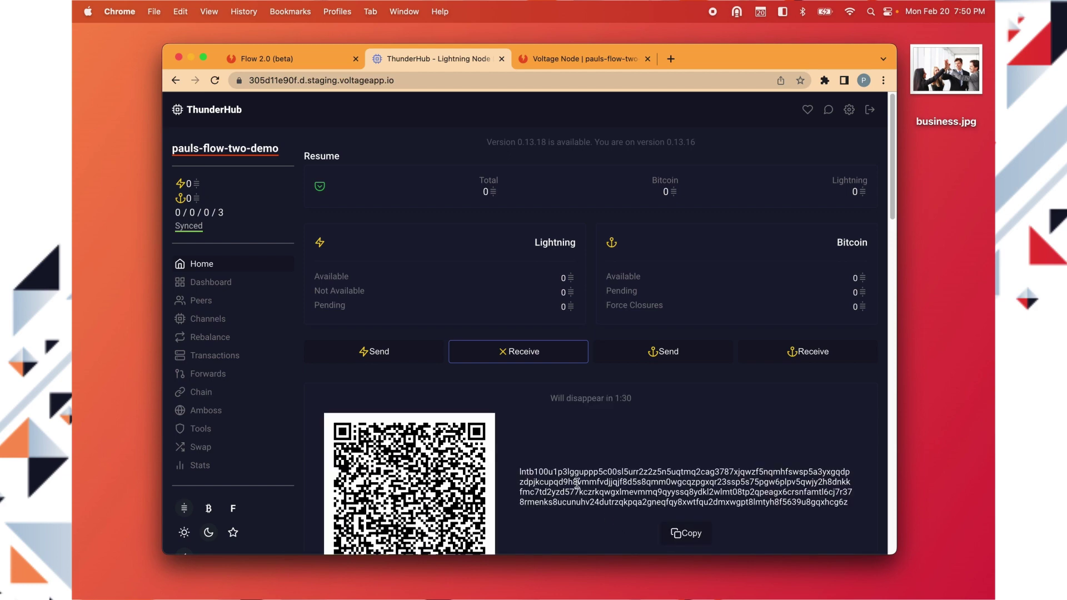
click(686, 533)
scroll(577, 419, down, 1)
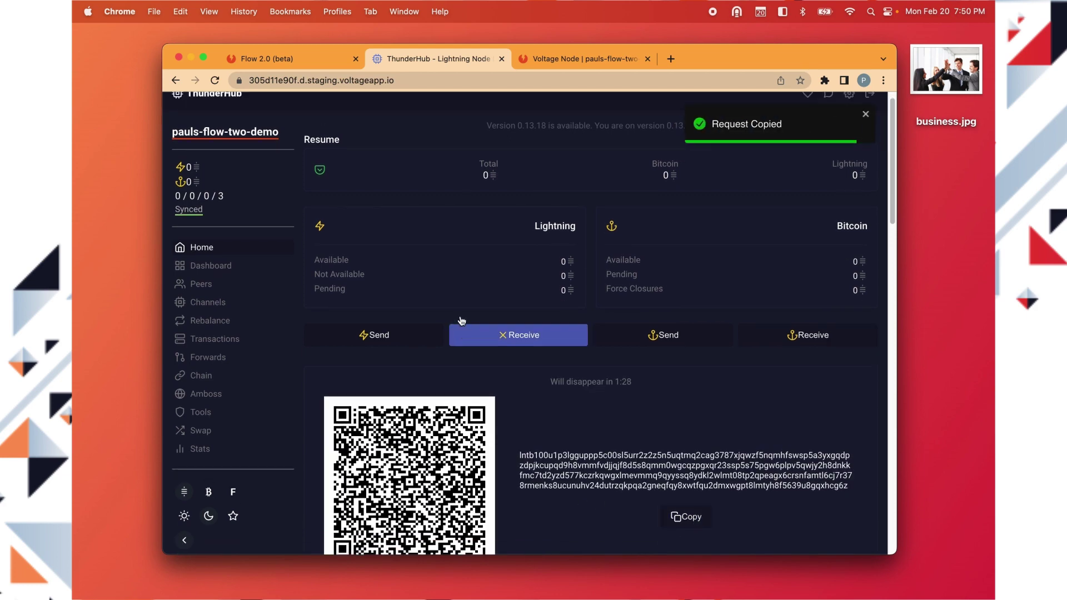
Paste the copied ThunderHub invoice into Flow 2.0's Bolt 11 Invoice field
click(279, 53)
click(422, 255)
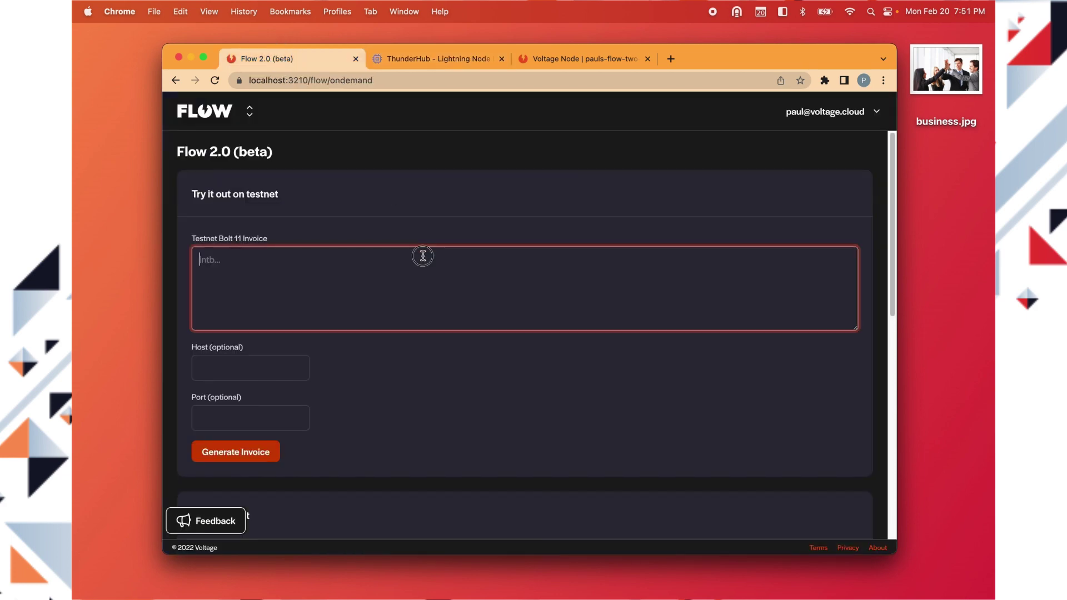
key(super+v)
click(478, 373)
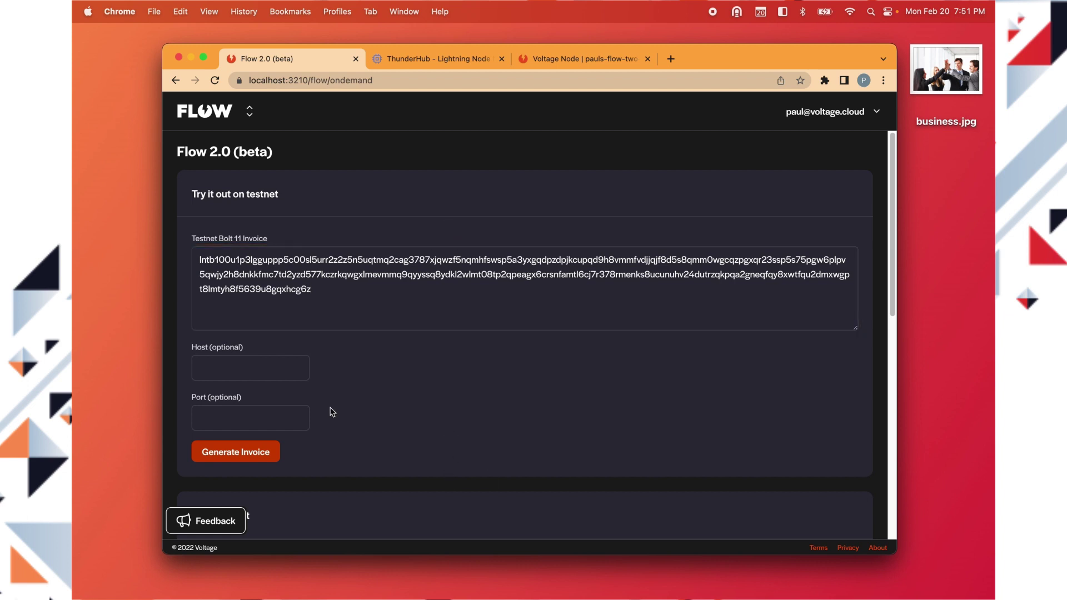
Leave the optional host field blank and check ThunderHub's connected peers list
click(280, 379)
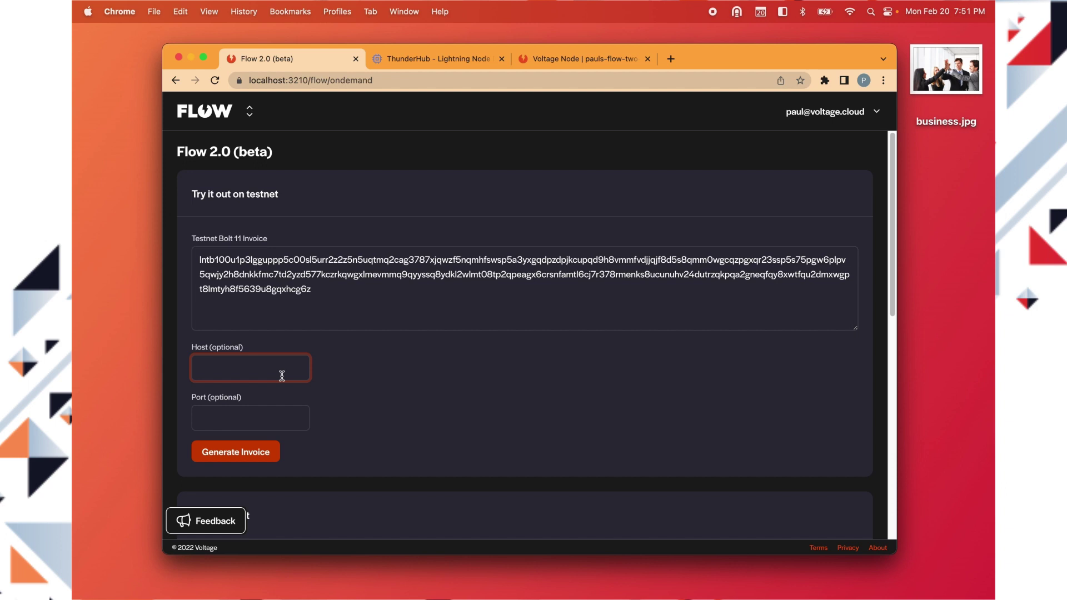
click(385, 131)
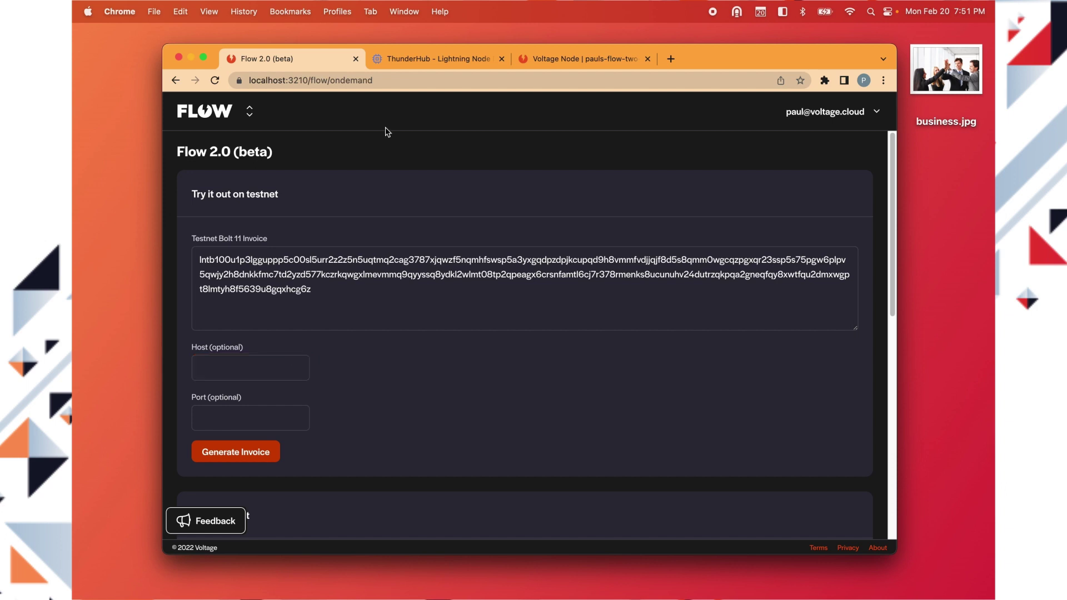
click(426, 58)
click(212, 301)
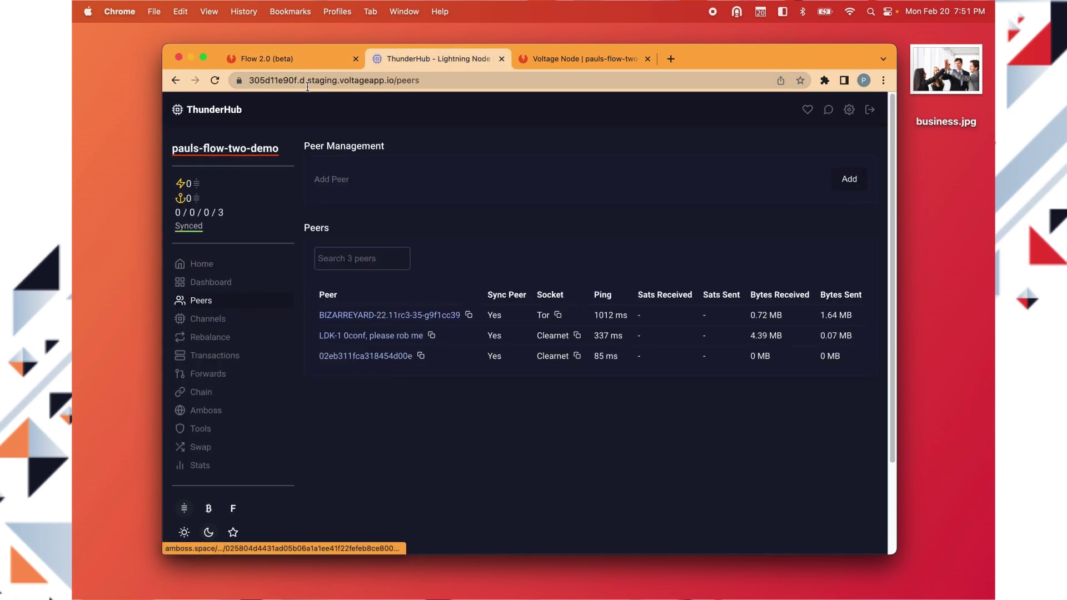
click(307, 58)
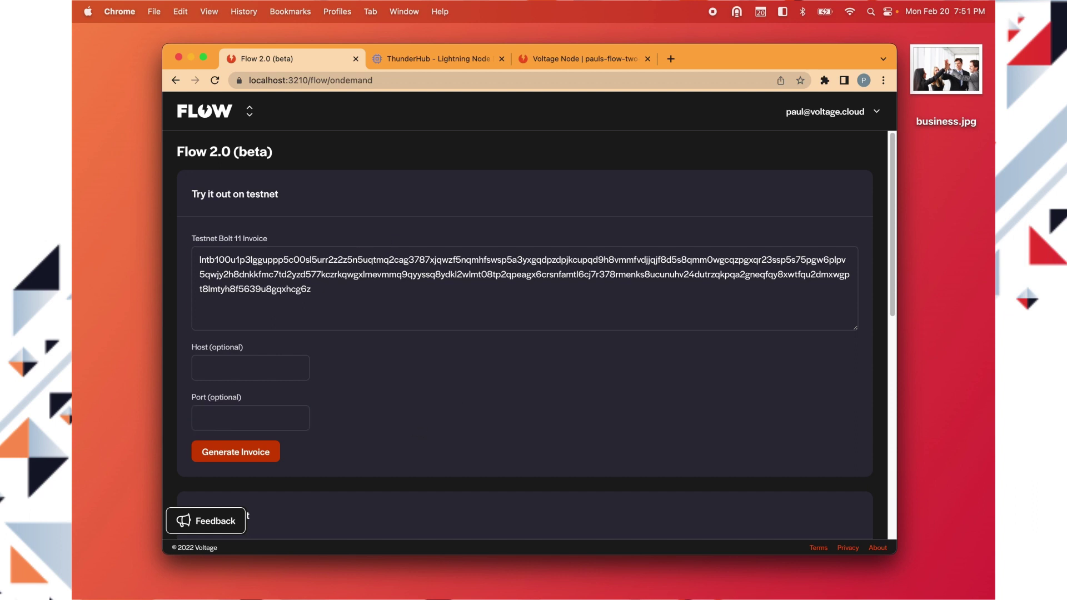
Run 'cargo run -- demo/config.yml' in iTerm2 to start the zero-conf-lnd channel acceptor
key(super+Tab)
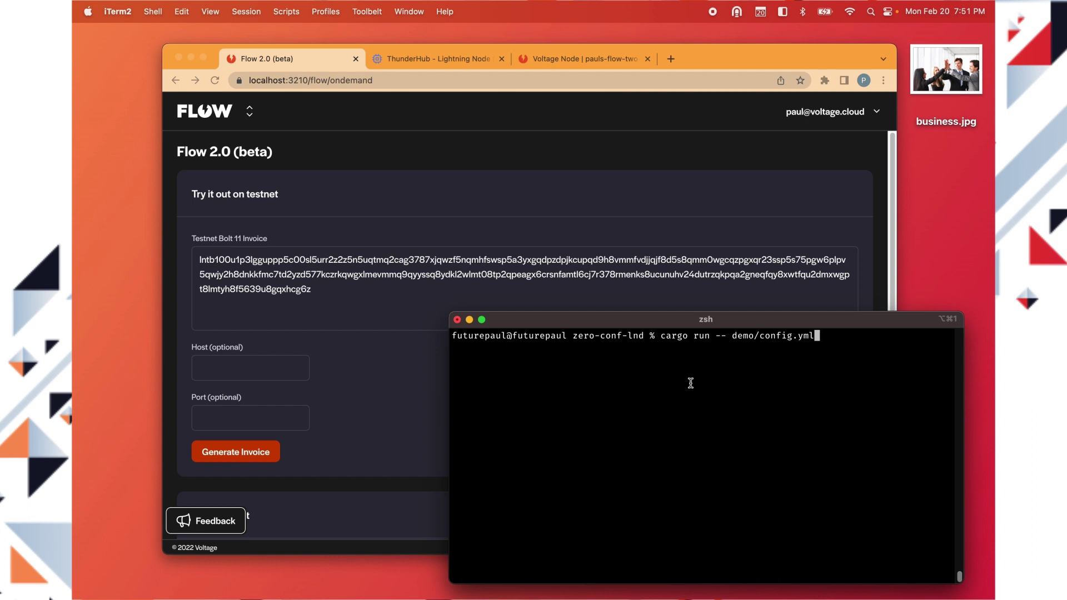
key(Return)
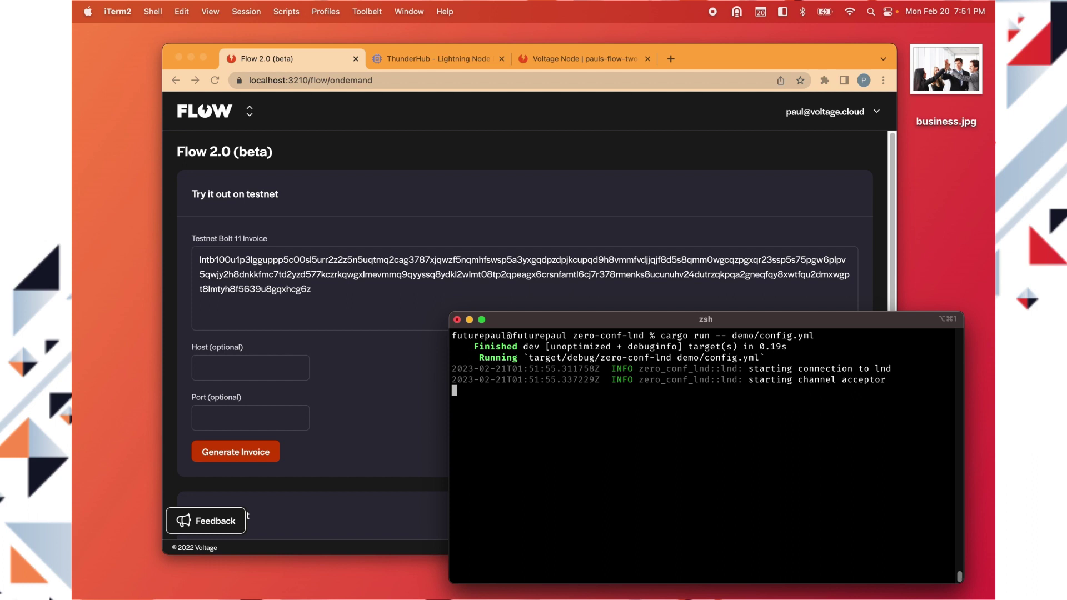
click(385, 396)
Generate the wrapped invoice, check its 12,500-sat amount and 2,500-sat fee, and copy it
click(249, 448)
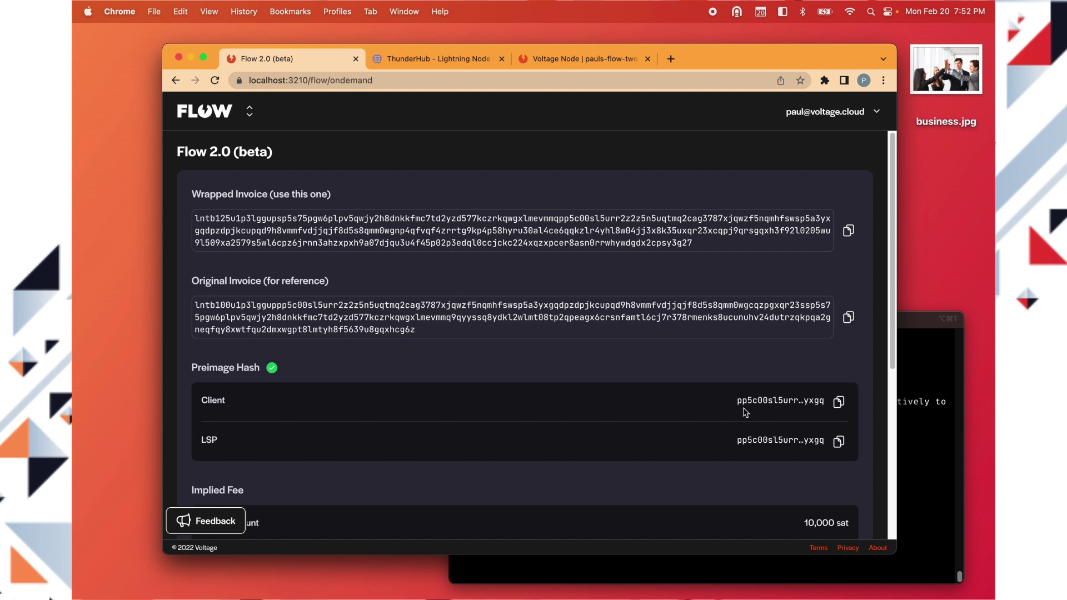
scroll(745, 414, down, 3)
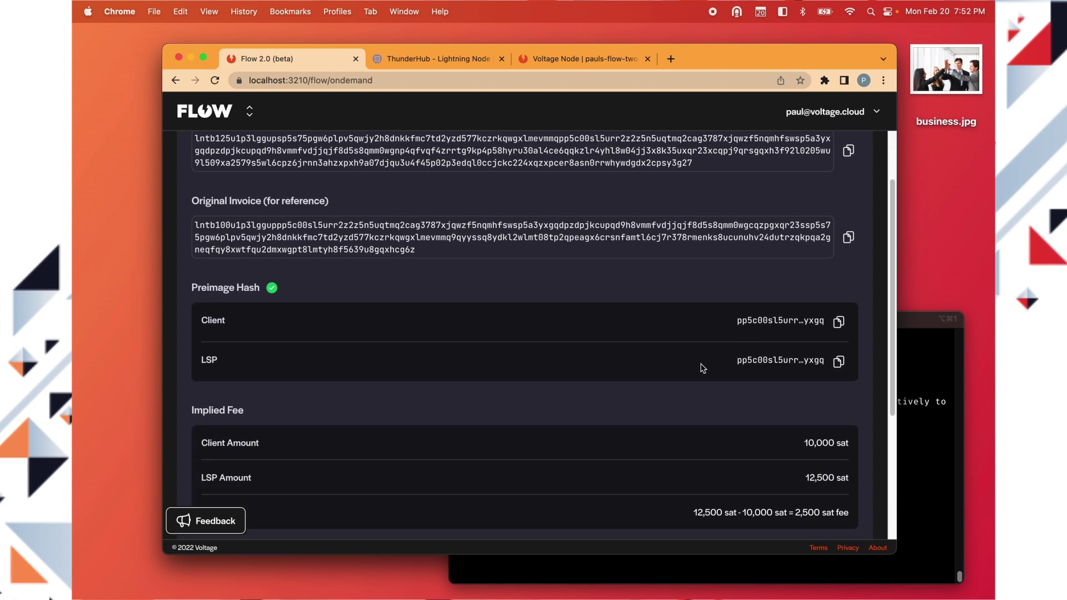
scroll(699, 401, up, 3)
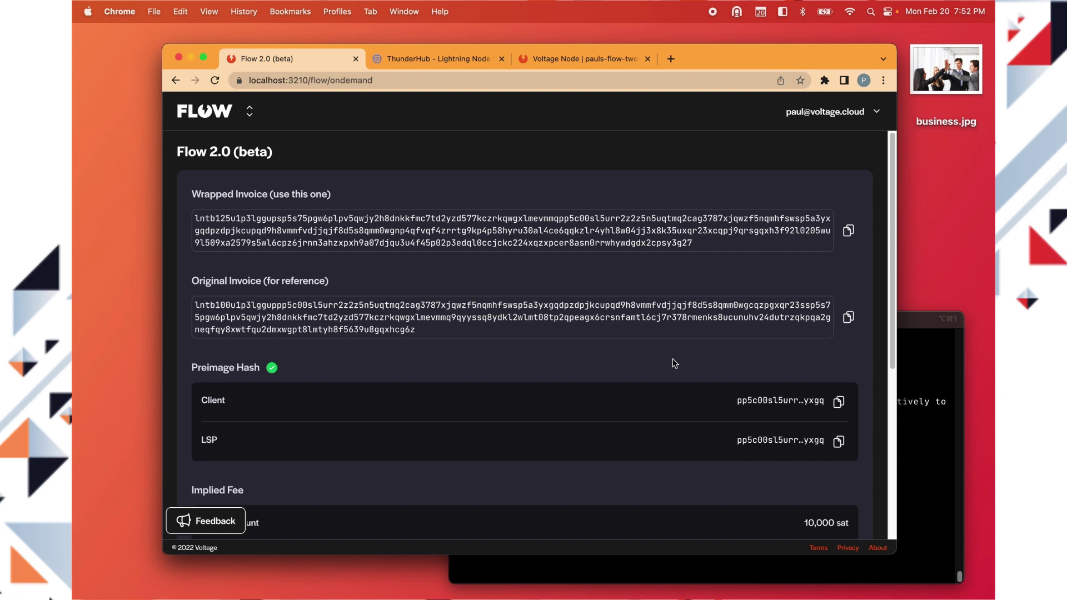
scroll(673, 360, down, 5)
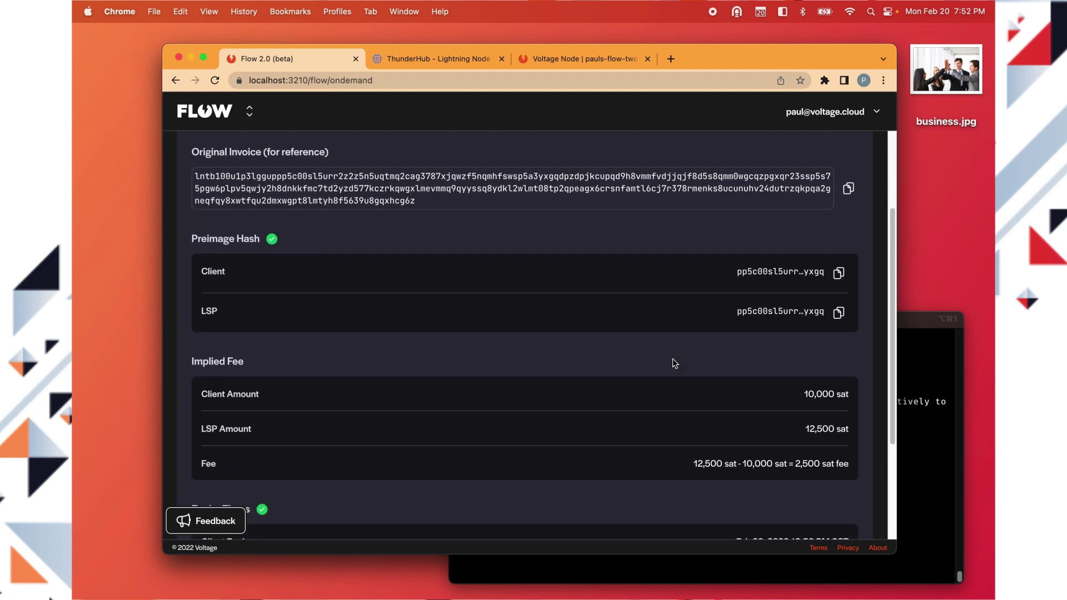
scroll(672, 361, down, 5)
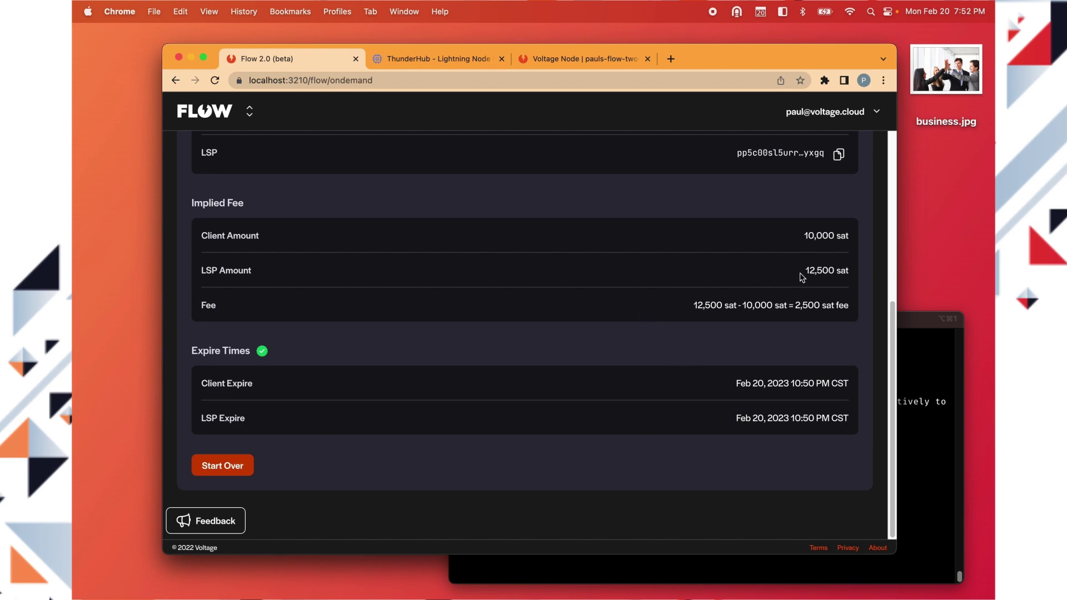
scroll(744, 302, up, 10)
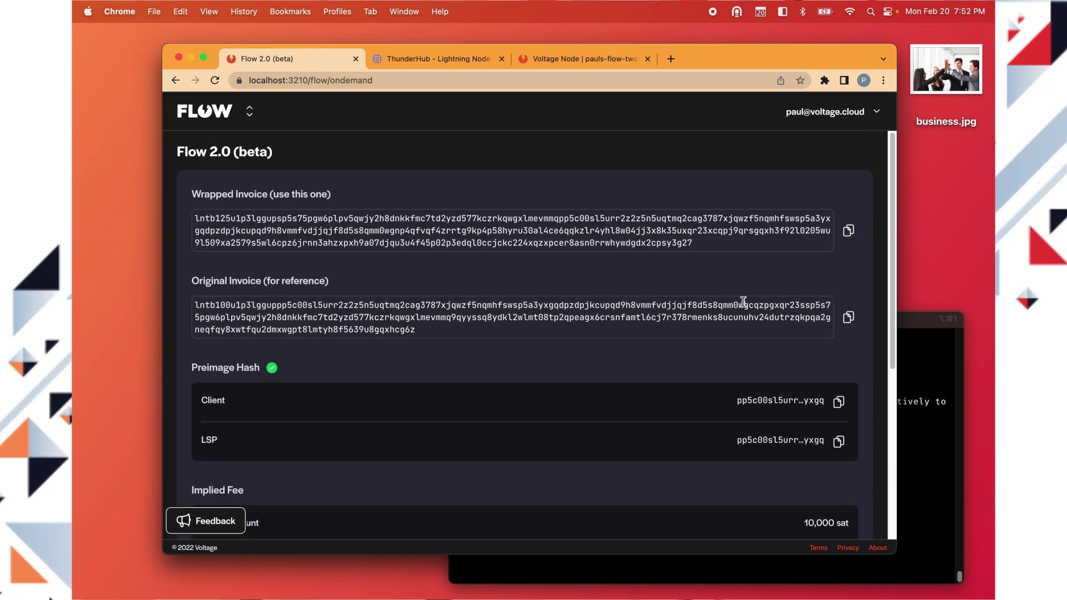
click(847, 233)
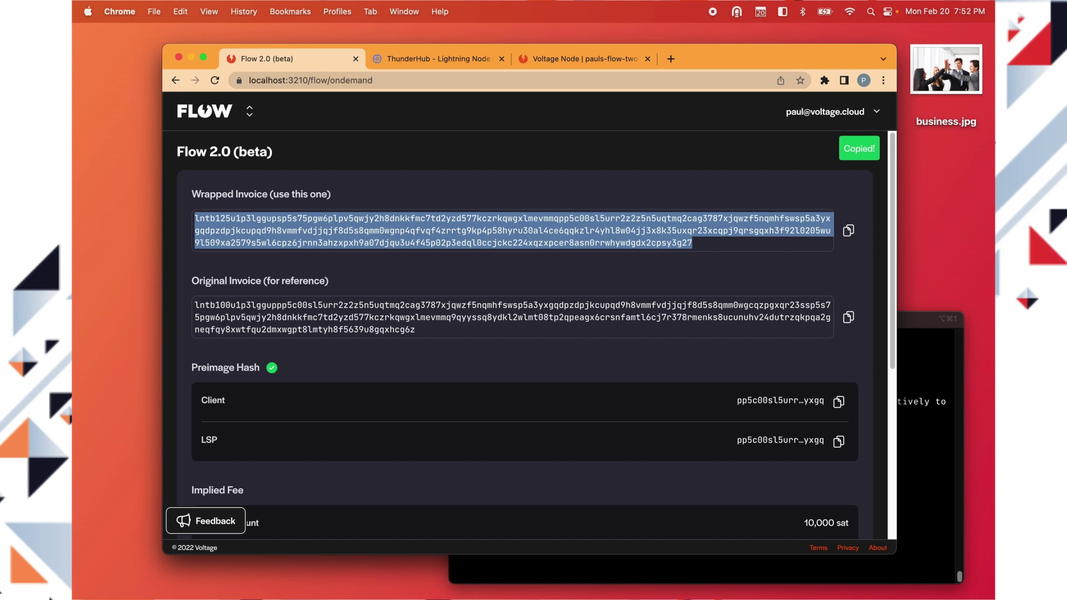
key(super+Tab)
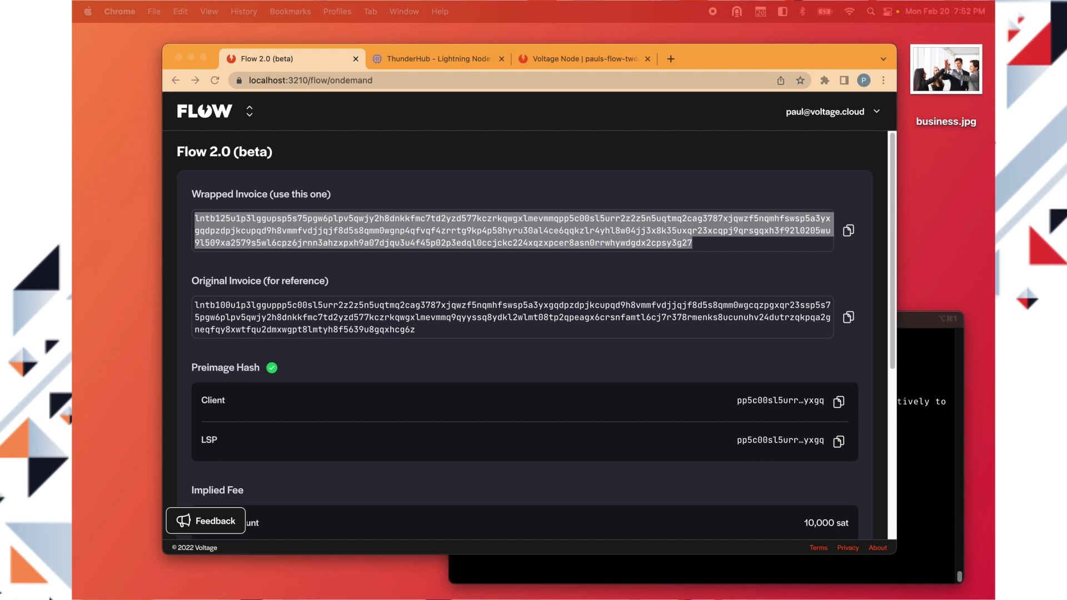
Paste the wrapped invoice as the ThunderHub Send request and show its decoded details
key(super+Tab)
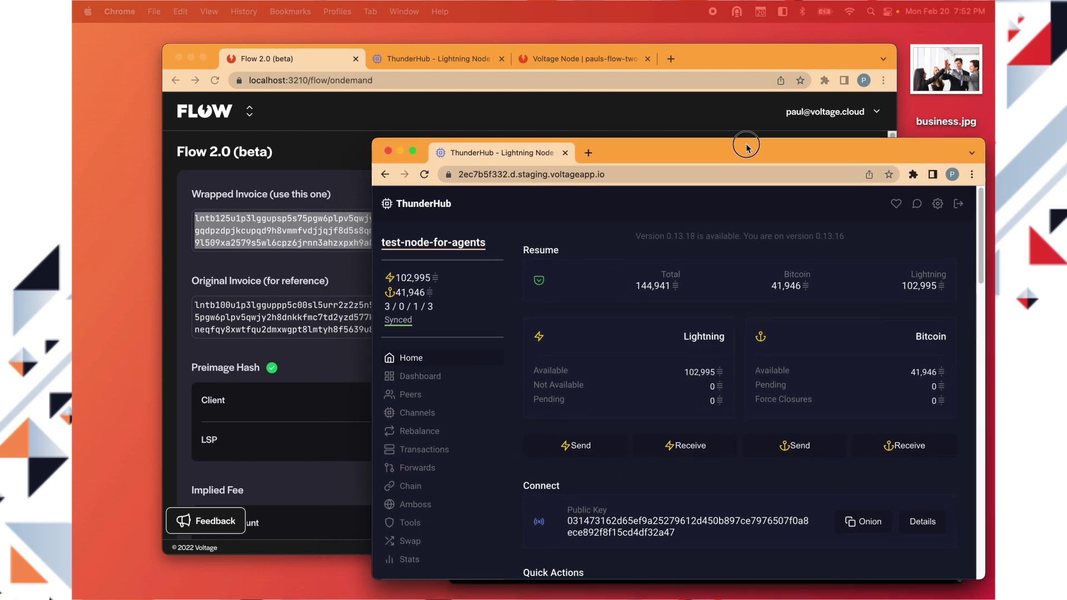
click(572, 437)
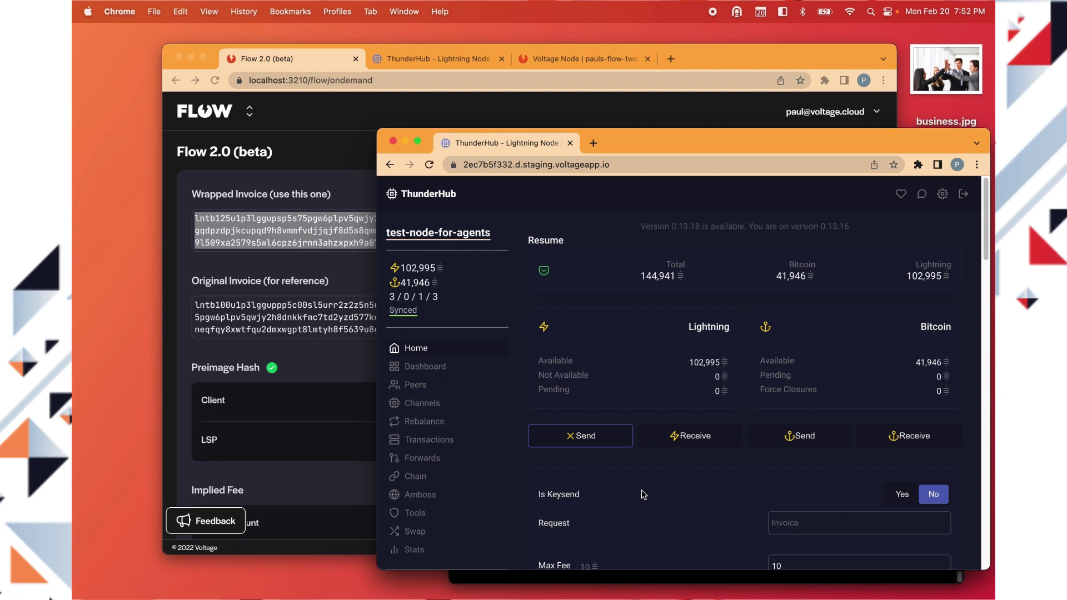
scroll(639, 493, down, 3)
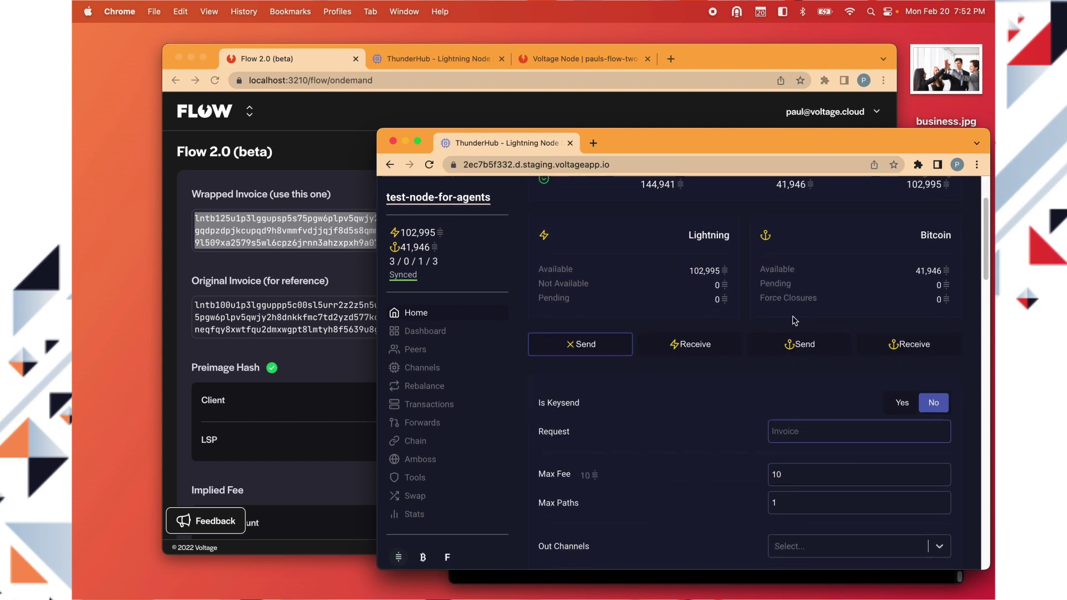
key(super+v)
scroll(756, 403, down, 4)
click(762, 358)
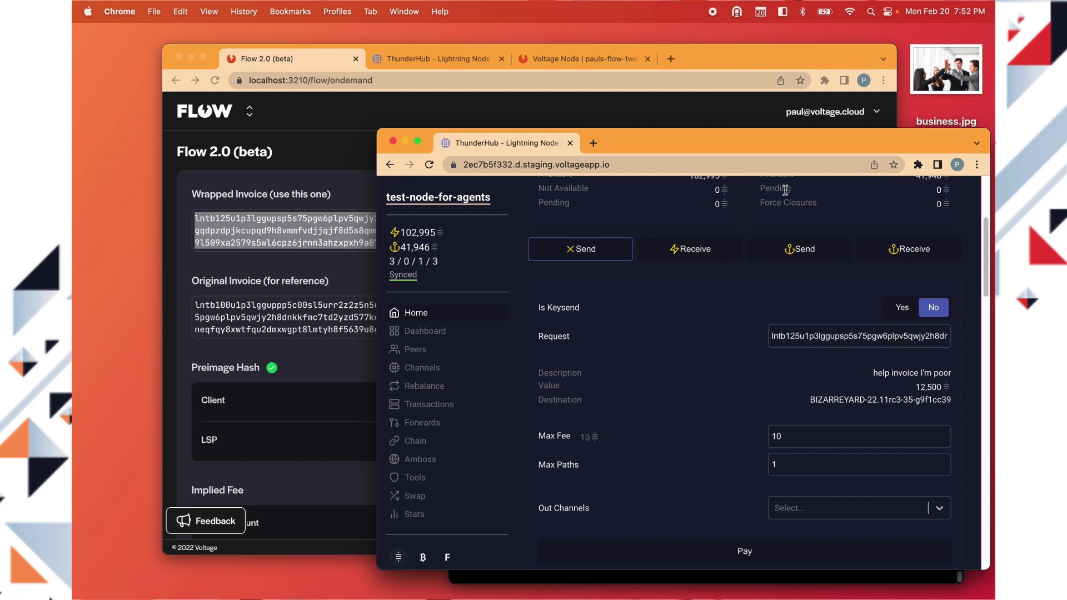
Pay the 12,500-sat wrapped invoice from the test-node-for-agents node
click(783, 141)
drag(775, 38, 776, 37)
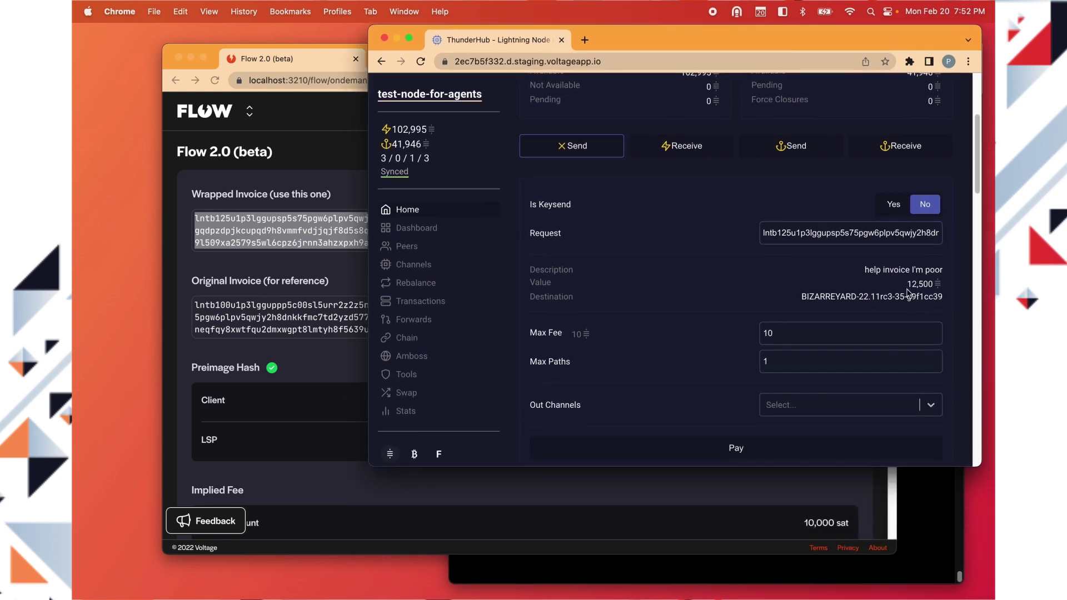
scroll(651, 404, down, 2)
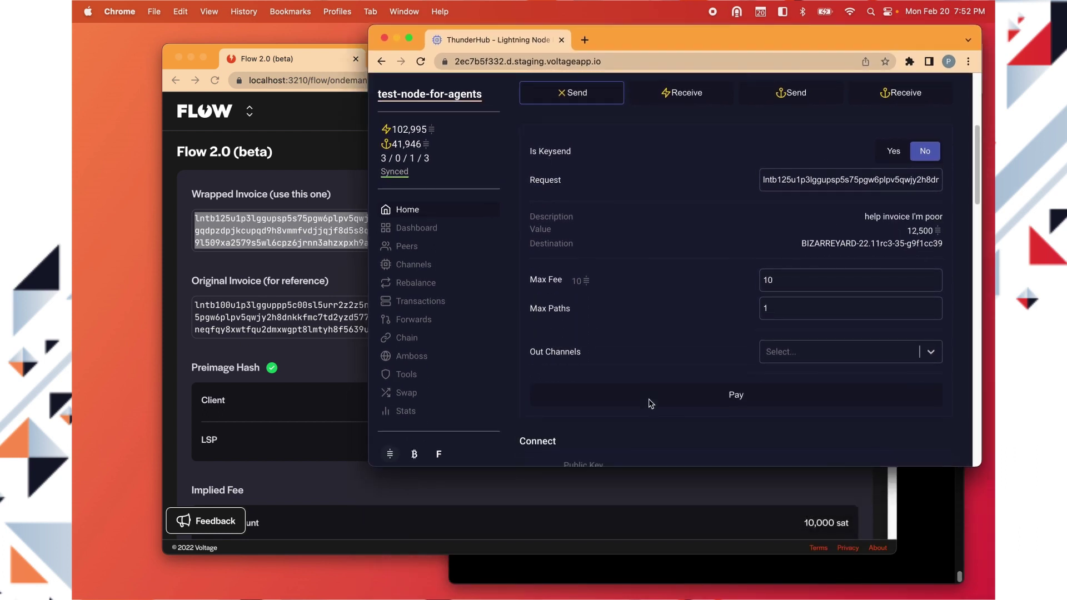
click(725, 401)
click(926, 520)
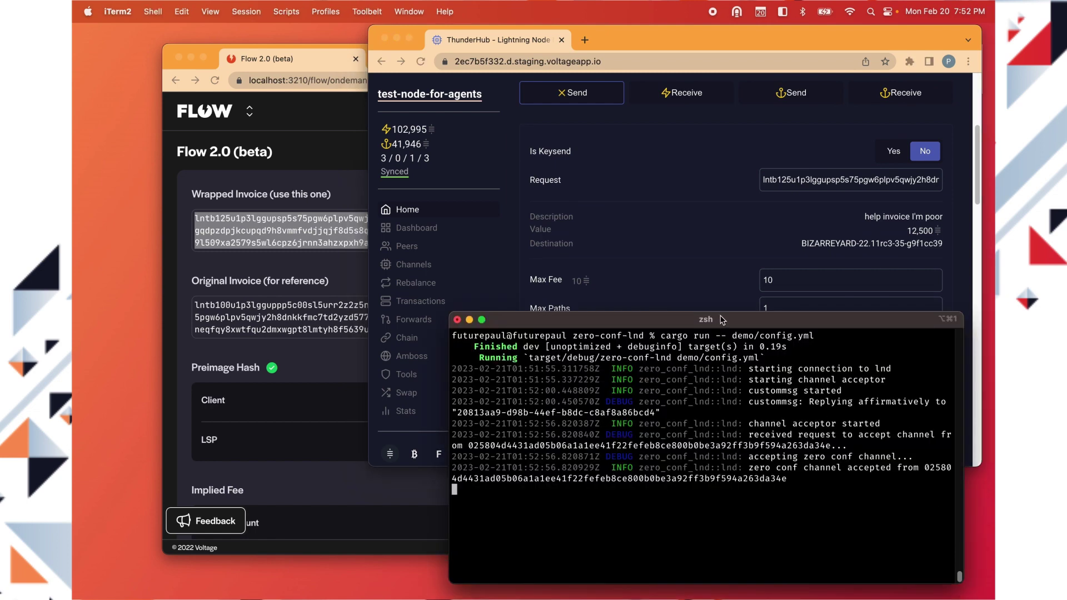
Highlight the 'accepting zero conf channel' and 'accepted' terminal log lines, then return to ThunderHub
mouse_move(723, 321)
mouse_down()
mouse_move(425, 322)
mouse_move(402, 296)
mouse_move(391, 307)
mouse_up()
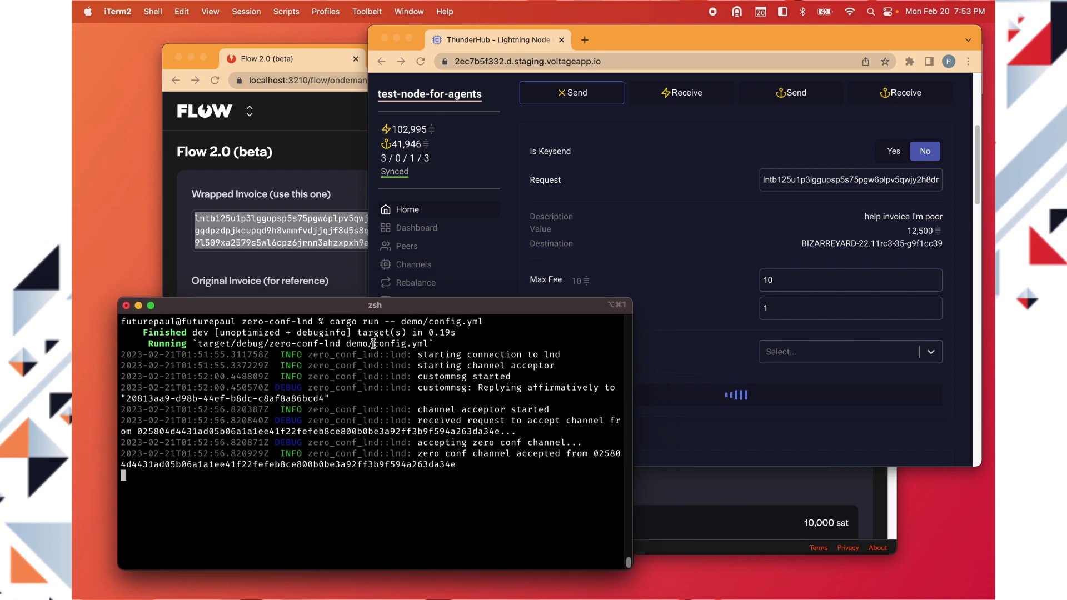
mouse_move(416, 443)
mouse_down()
mouse_move(589, 443)
mouse_move(577, 443)
mouse_up()
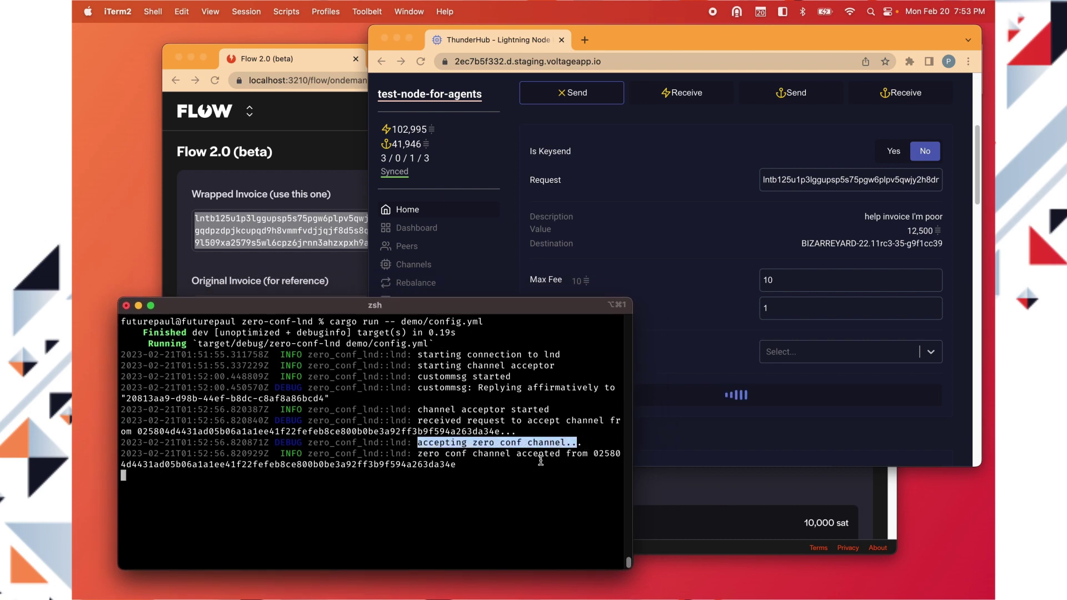
click(505, 462)
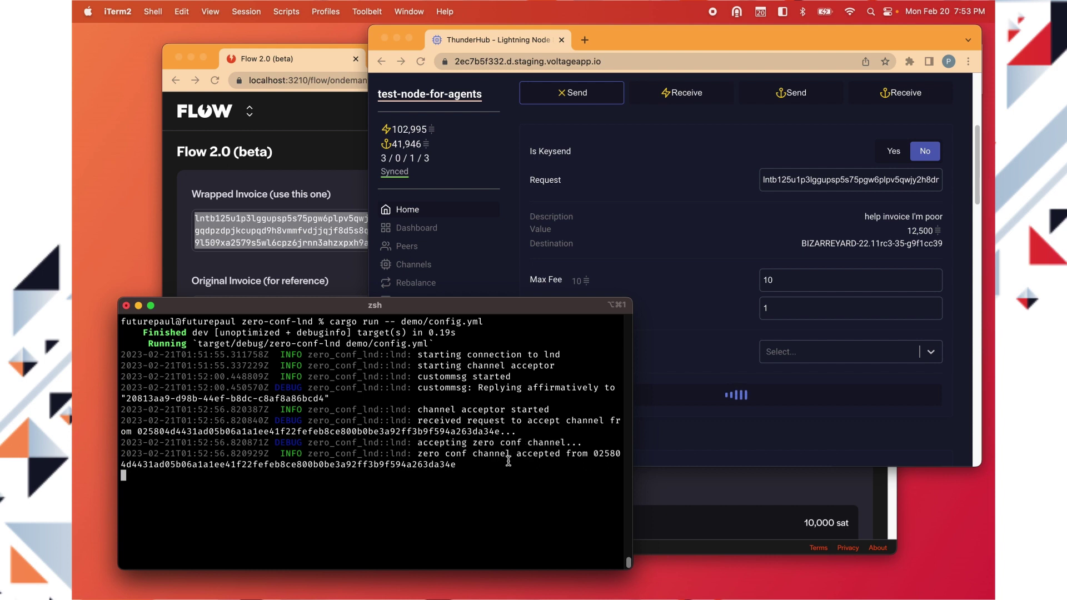
drag(505, 473, 418, 453)
click(478, 466)
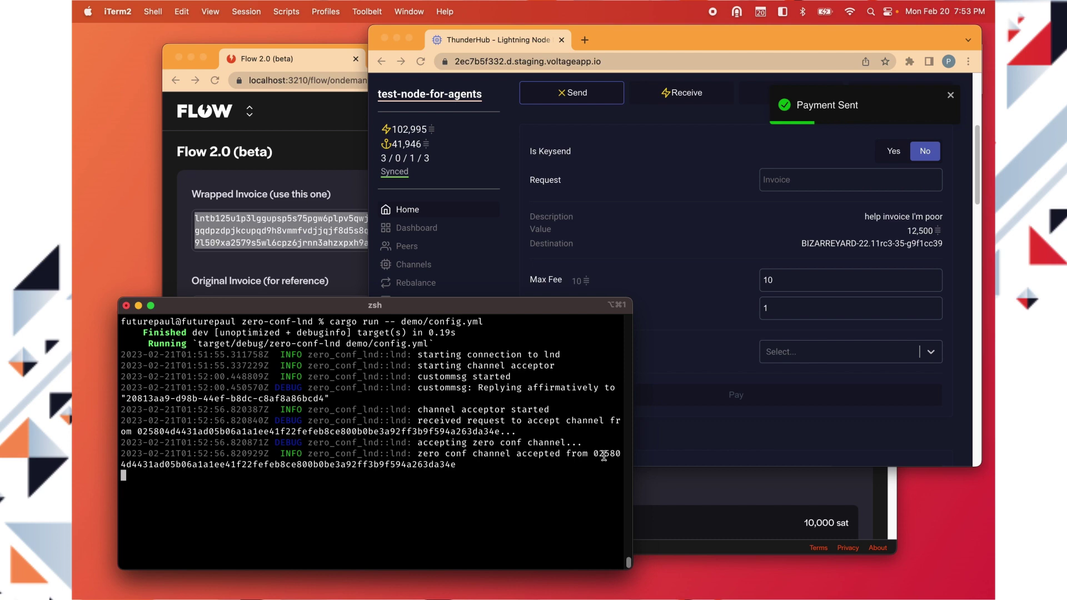
click(819, 143)
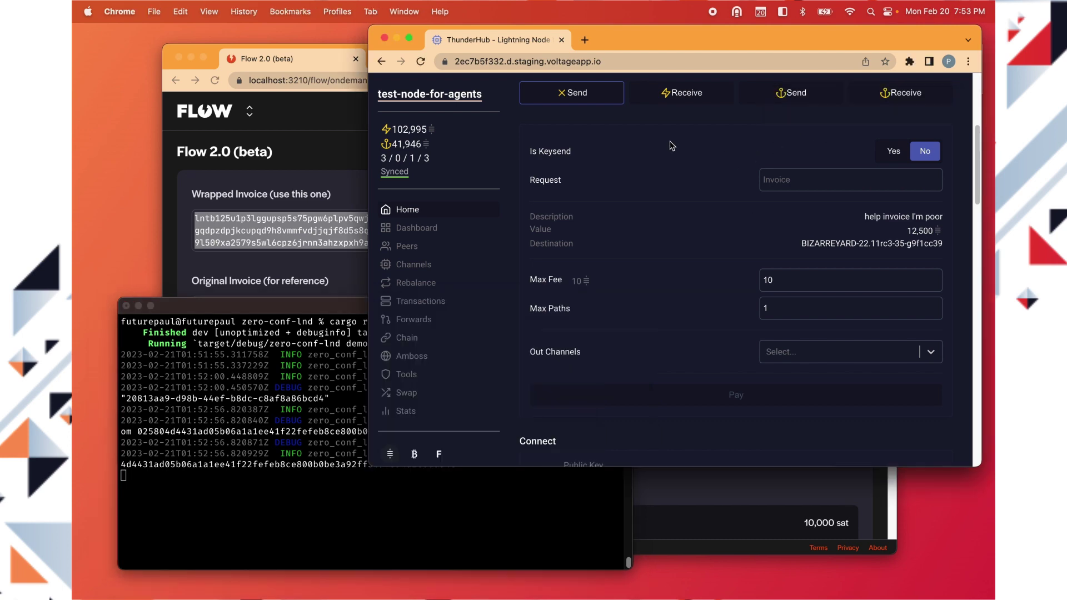
Show the pauls-flow-two-demo node's Channels list and highlight the 110,000-sat BIZARREYARD channel capacity
click(287, 65)
click(417, 60)
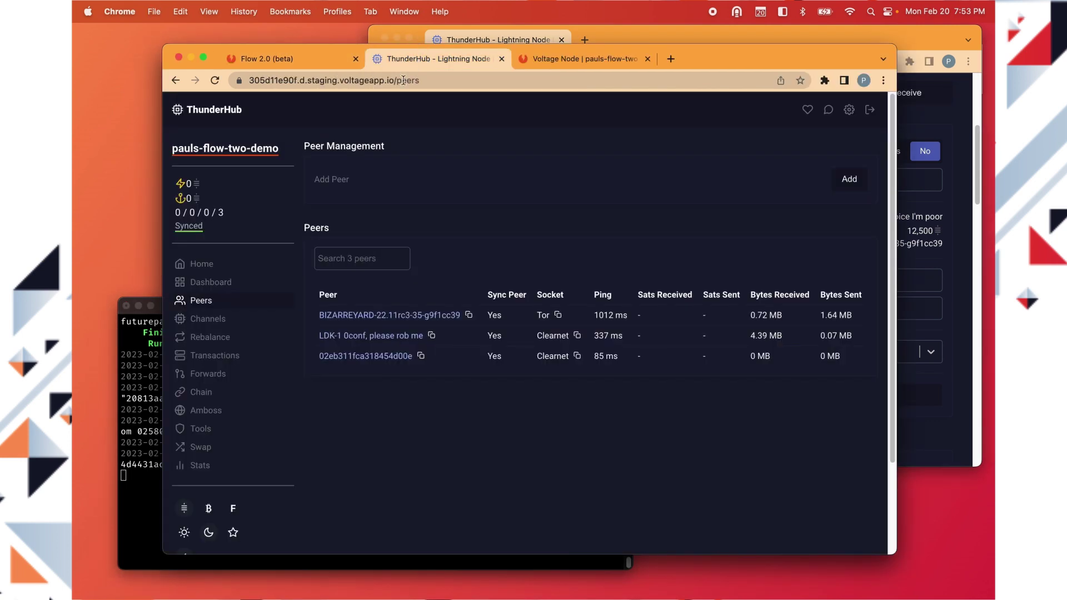
click(213, 320)
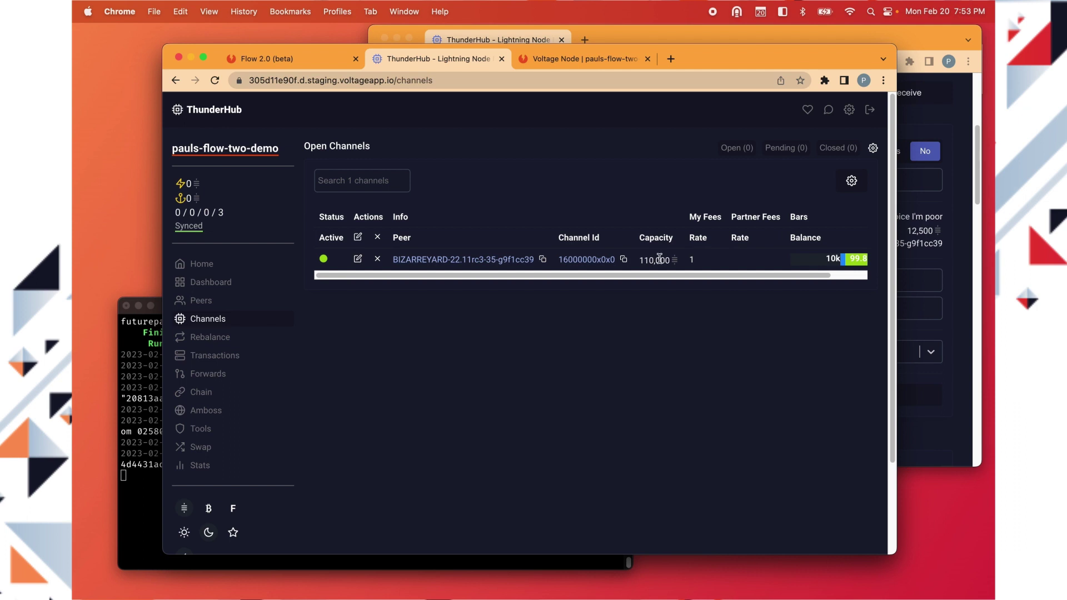
drag(646, 260, 654, 259)
click(652, 259)
double_click(641, 259)
scroll(827, 258, right, 3)
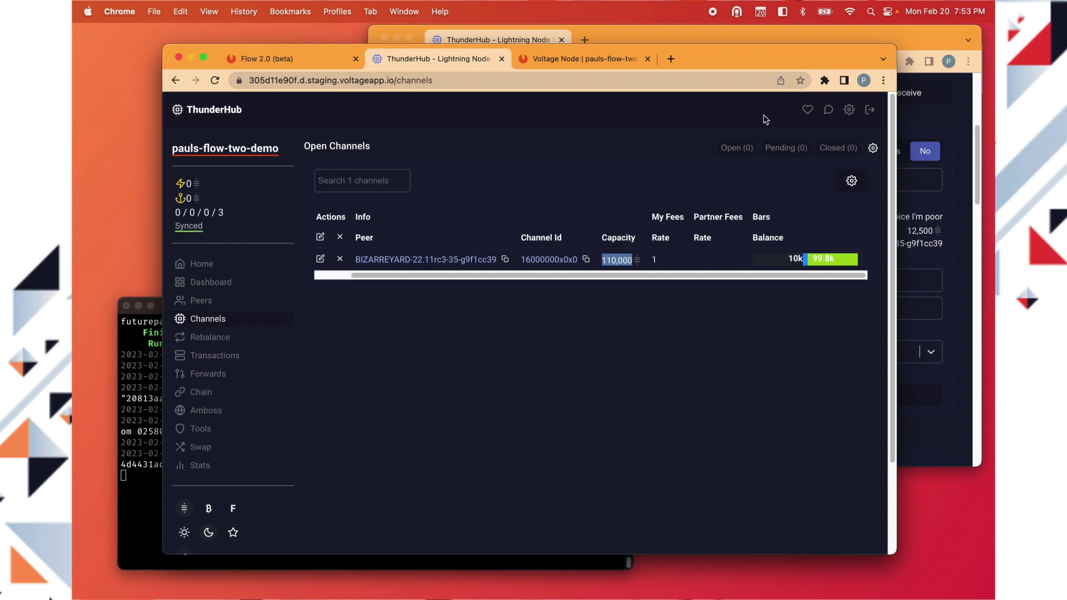
click(771, 38)
Use Start Over on the Flow 2.0 page to clear the paid wrapped invoice
scroll(583, 228, up, 5)
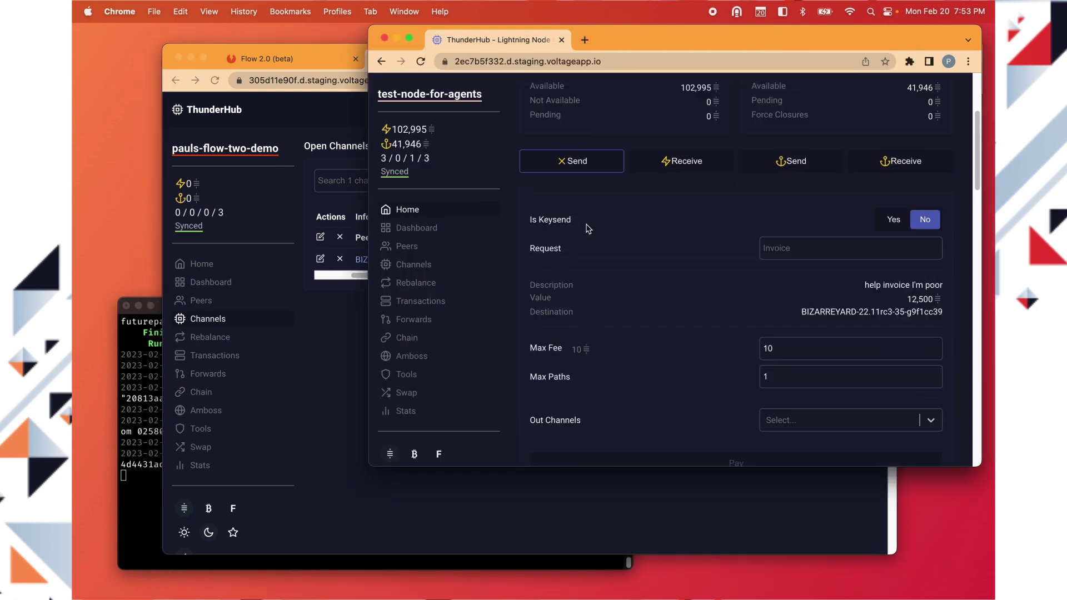
click(336, 334)
click(301, 53)
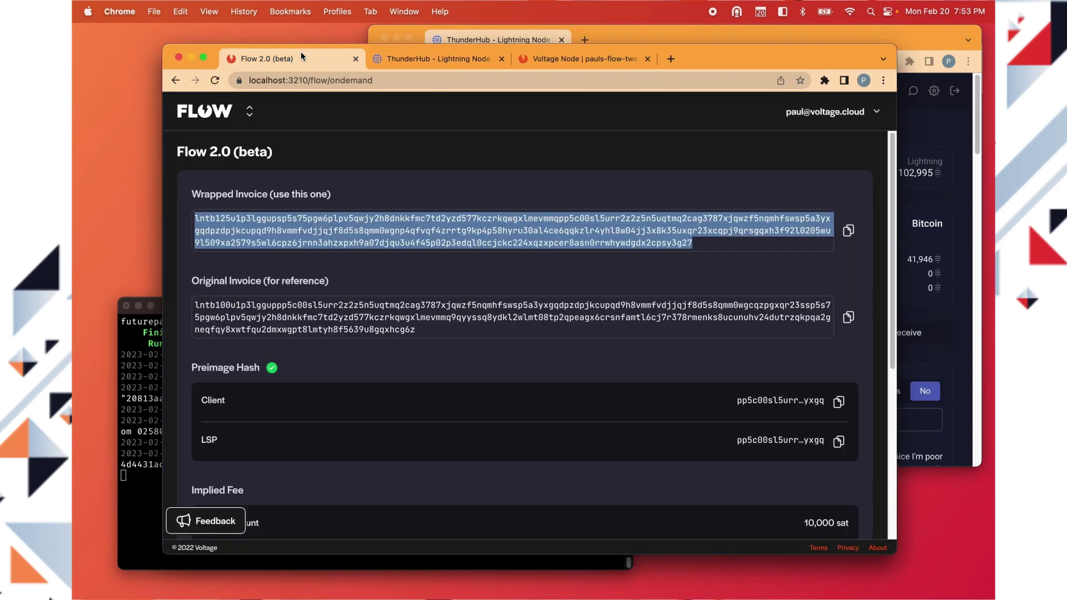
click(443, 184)
scroll(443, 183, down, 5)
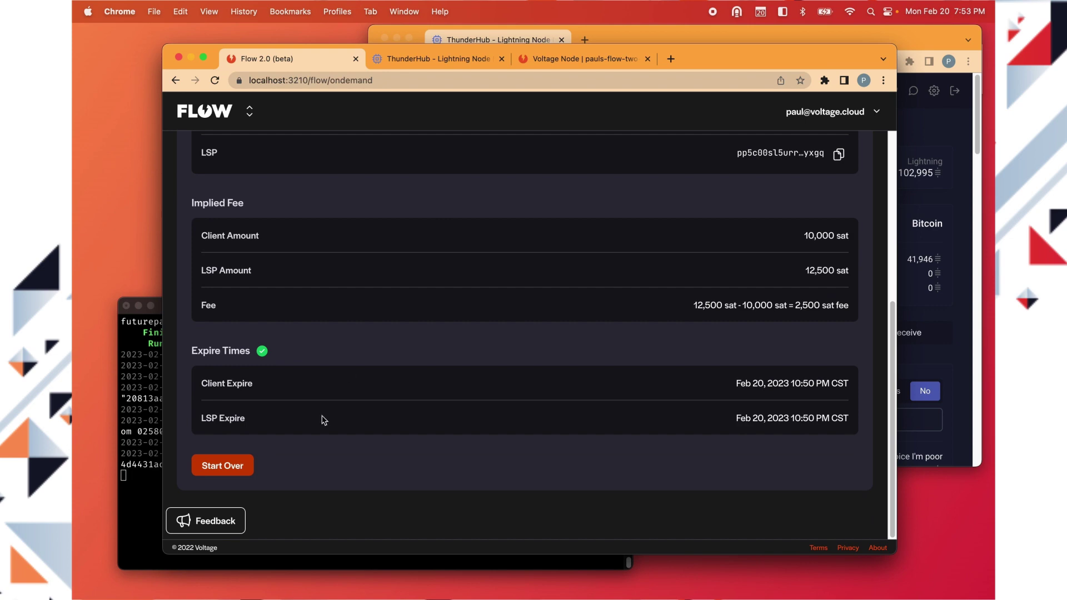
click(227, 471)
scroll(416, 472, up, 10)
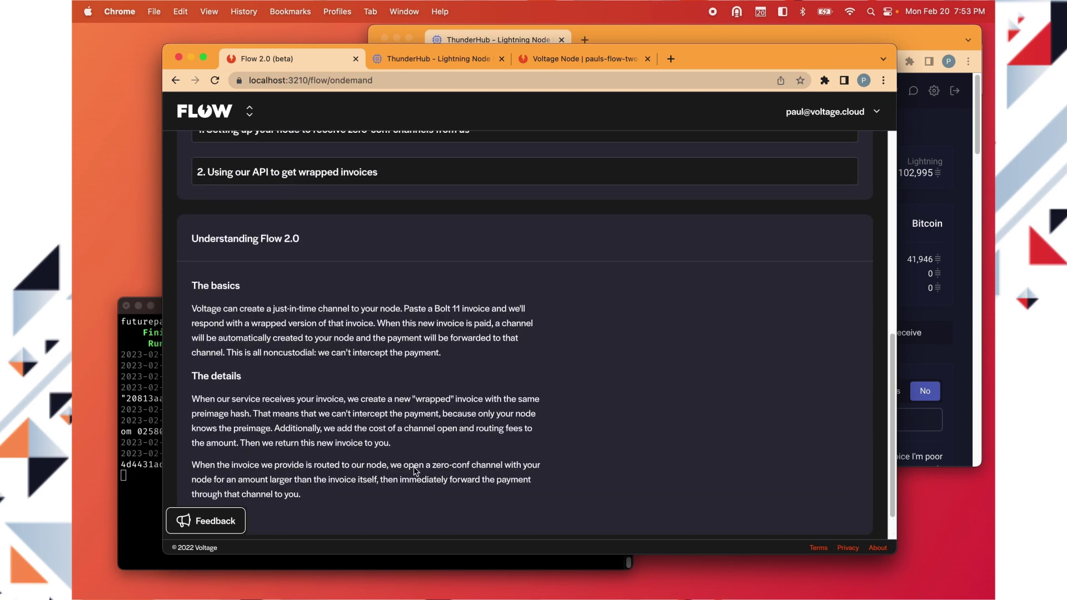
scroll(415, 472, down, 7)
scroll(416, 472, up, 3)
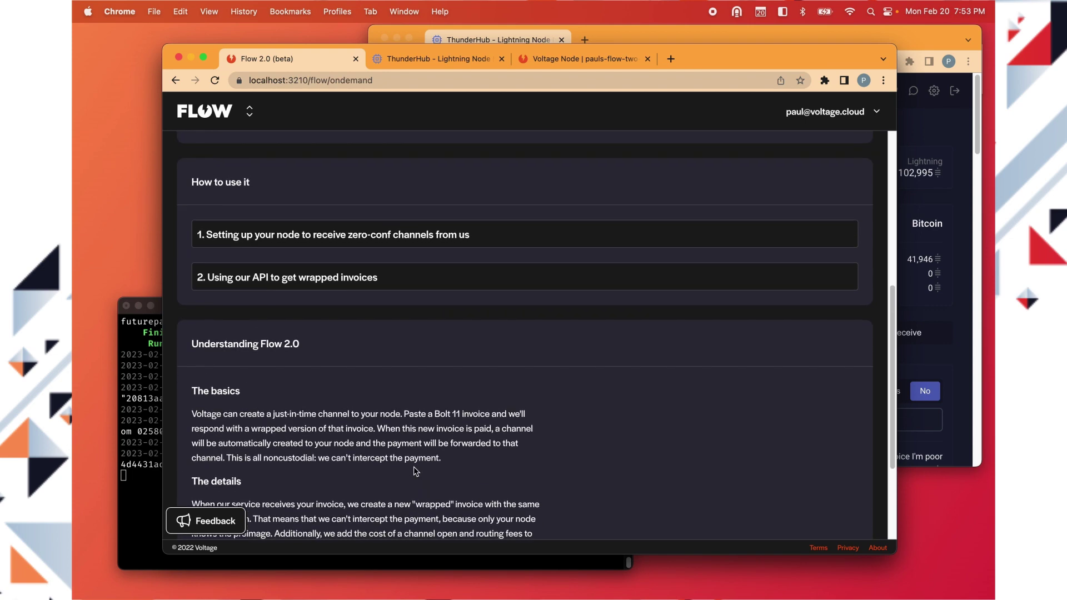
scroll(416, 472, up, 1)
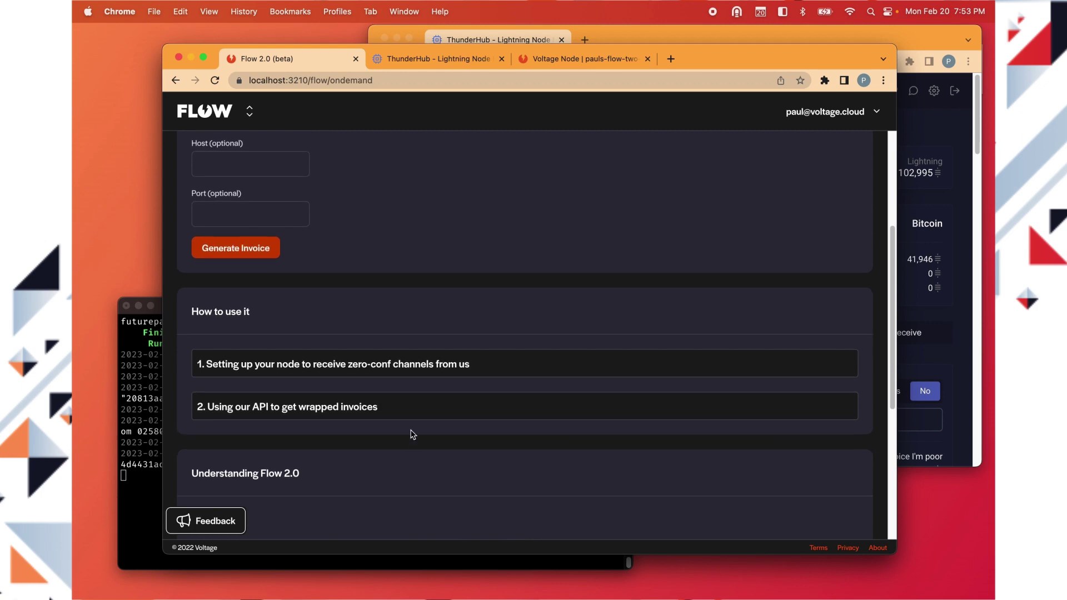
Expand the node setup and Core Lightning sections, copy the zero-conf startup flags, then expand LND setup
click(414, 366)
scroll(413, 368, down, 3)
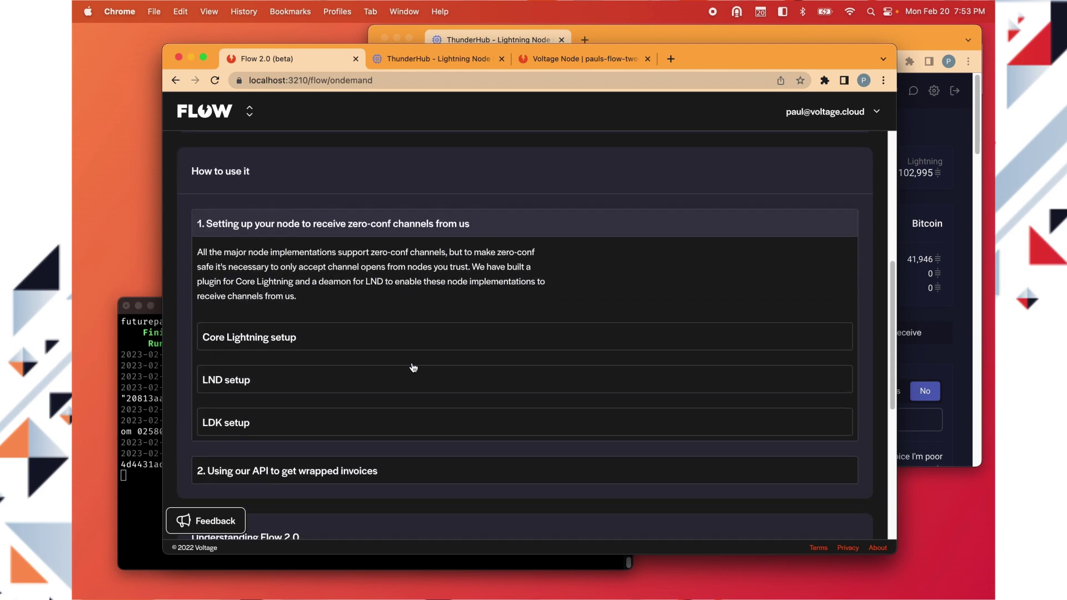
click(415, 345)
scroll(415, 346, down, 3)
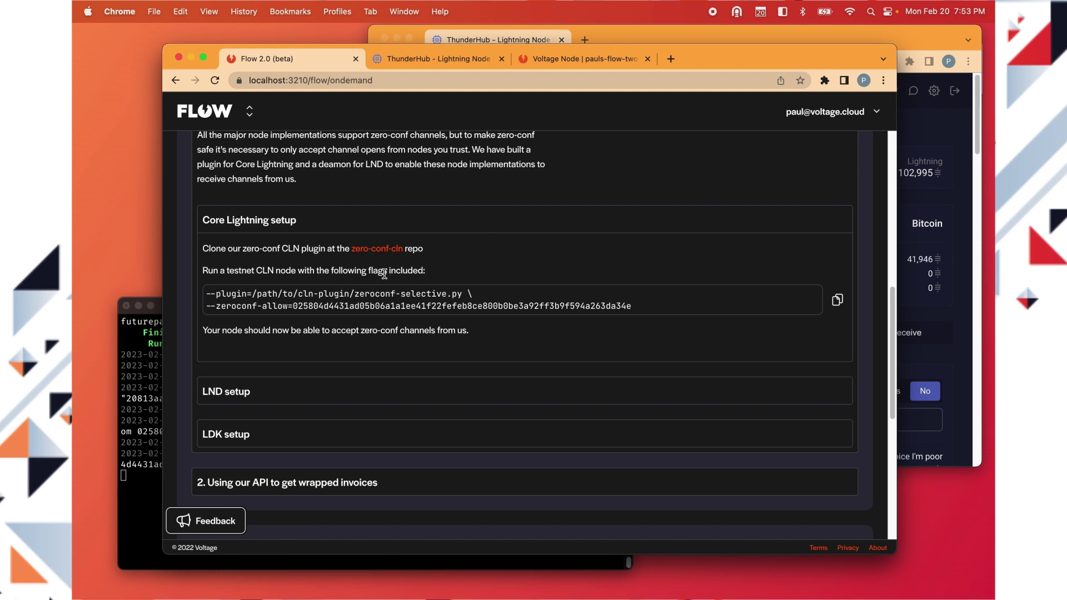
drag(292, 305, 676, 307)
click(639, 341)
scroll(473, 320, down, 3)
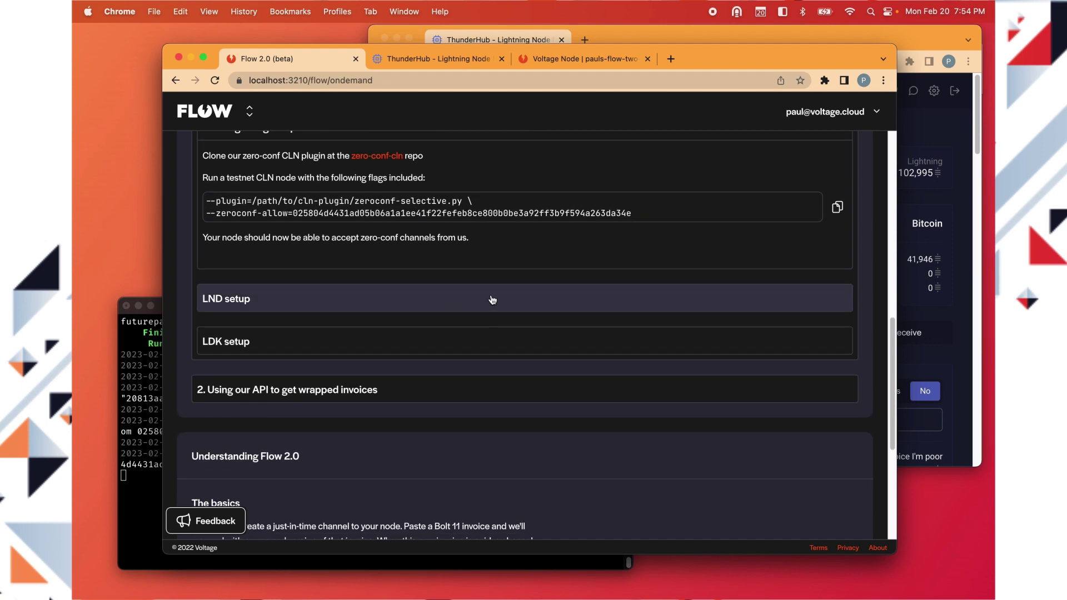
click(492, 300)
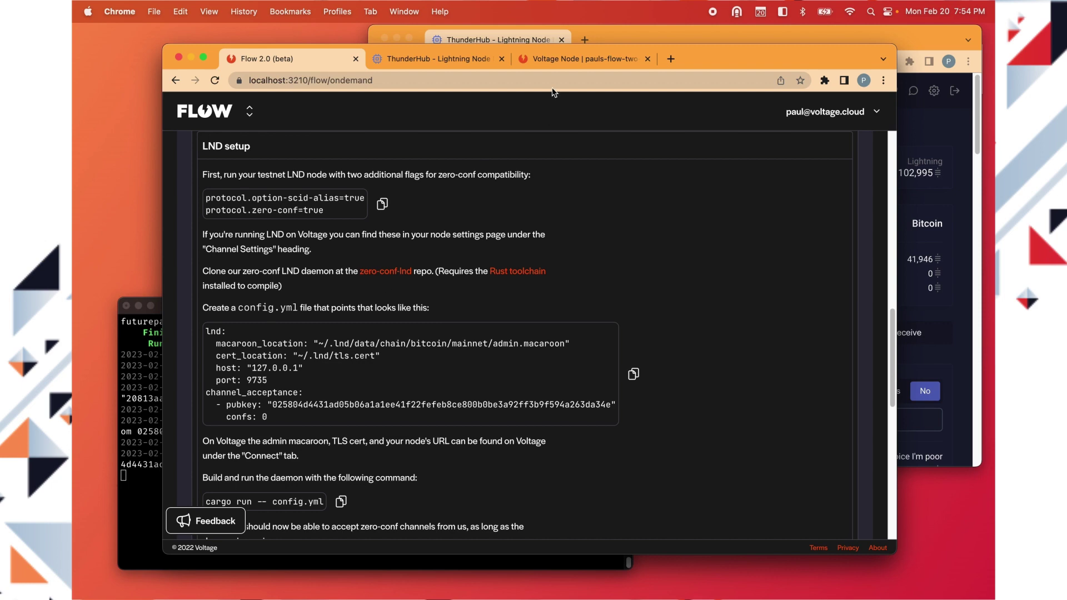
Confirm Allow Zero Conf and Allow Option Scid Alias are on in the Voltage node's Channel Settings
click(556, 62)
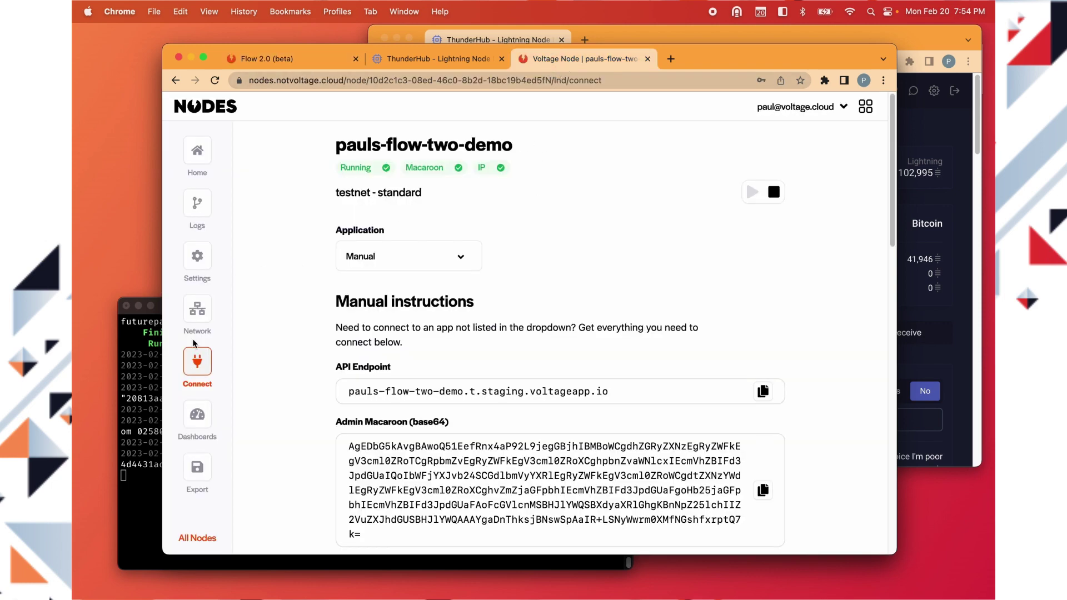
click(197, 256)
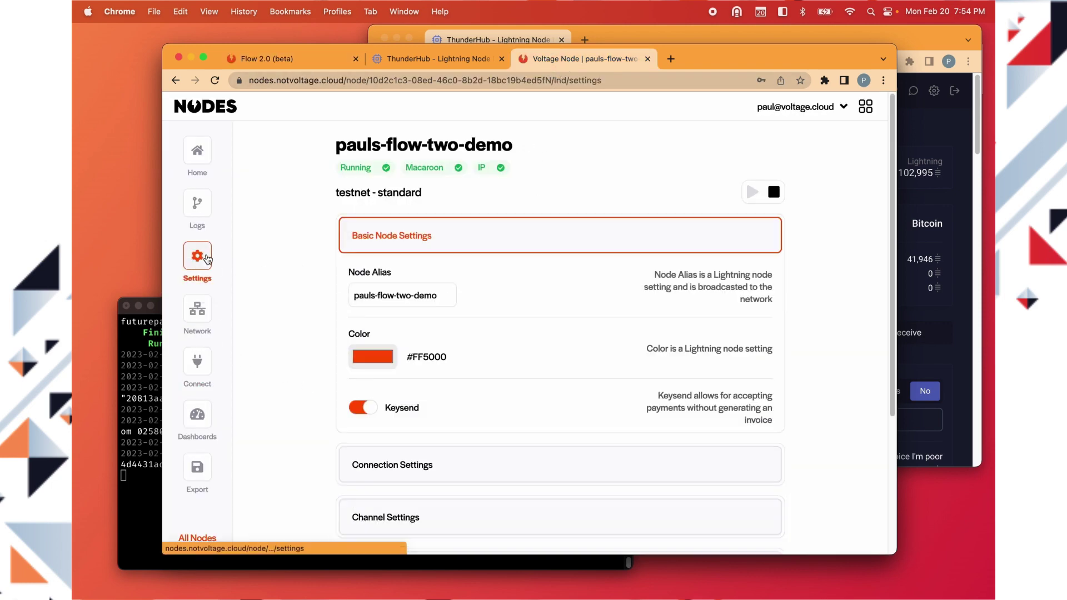
scroll(319, 389, down, 5)
click(356, 322)
scroll(356, 328, down, 8)
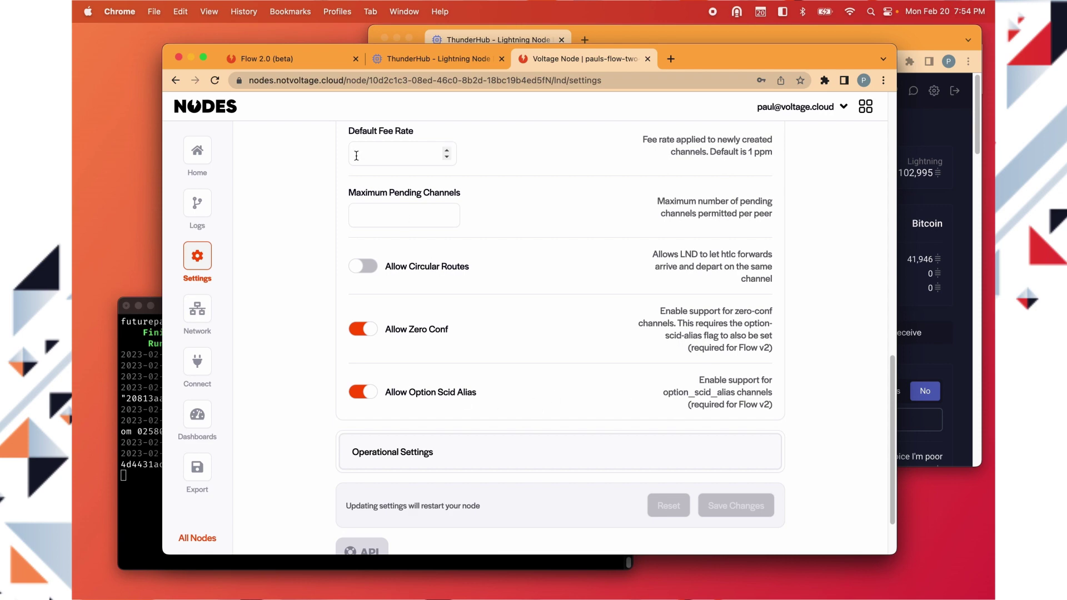
click(286, 59)
Expand the LDK setup note and read down through the Understanding Flow 2.0 explanation
scroll(419, 341, down, 7)
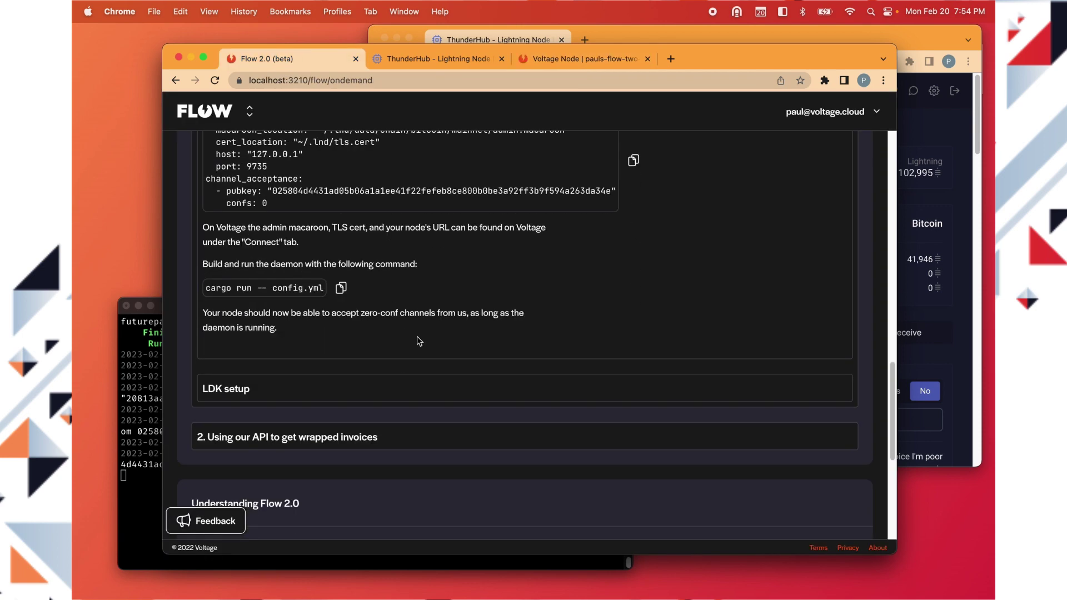
click(419, 388)
scroll(419, 389, down, 3)
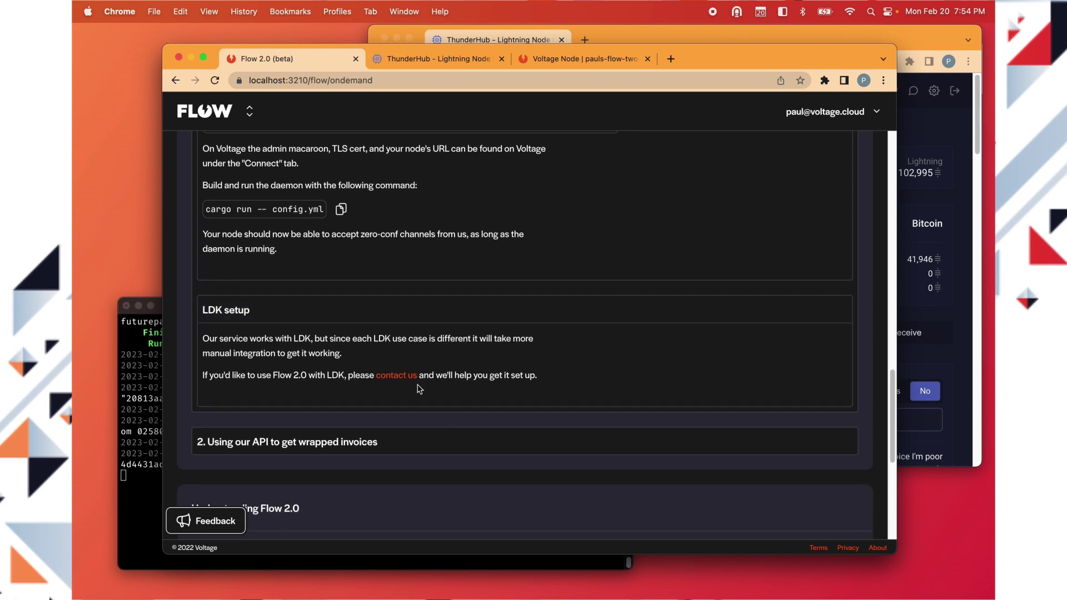
scroll(419, 398, down, 5)
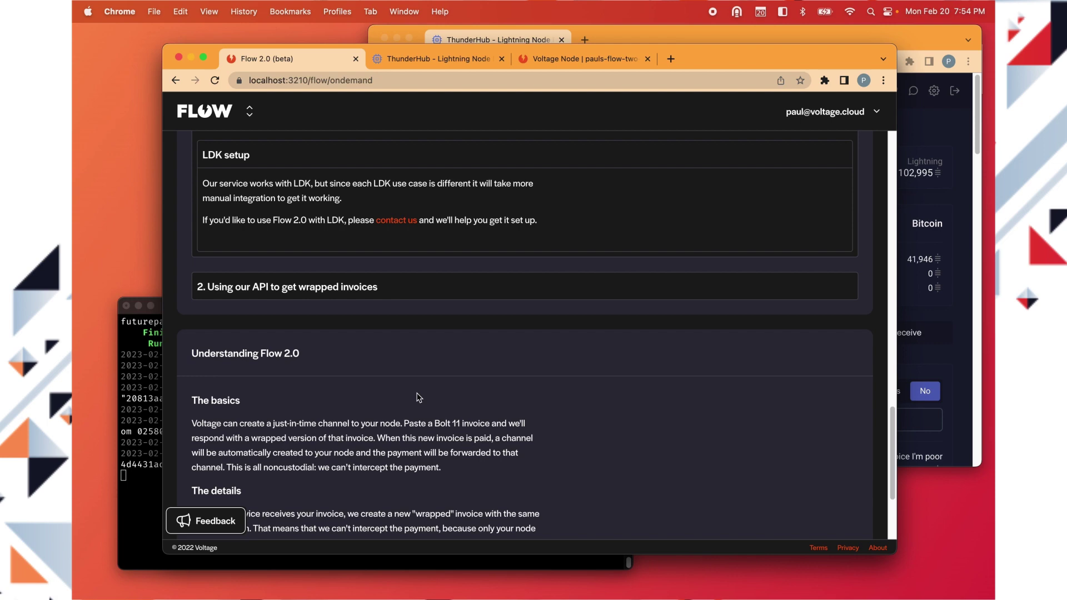
scroll(419, 397, down, 1)
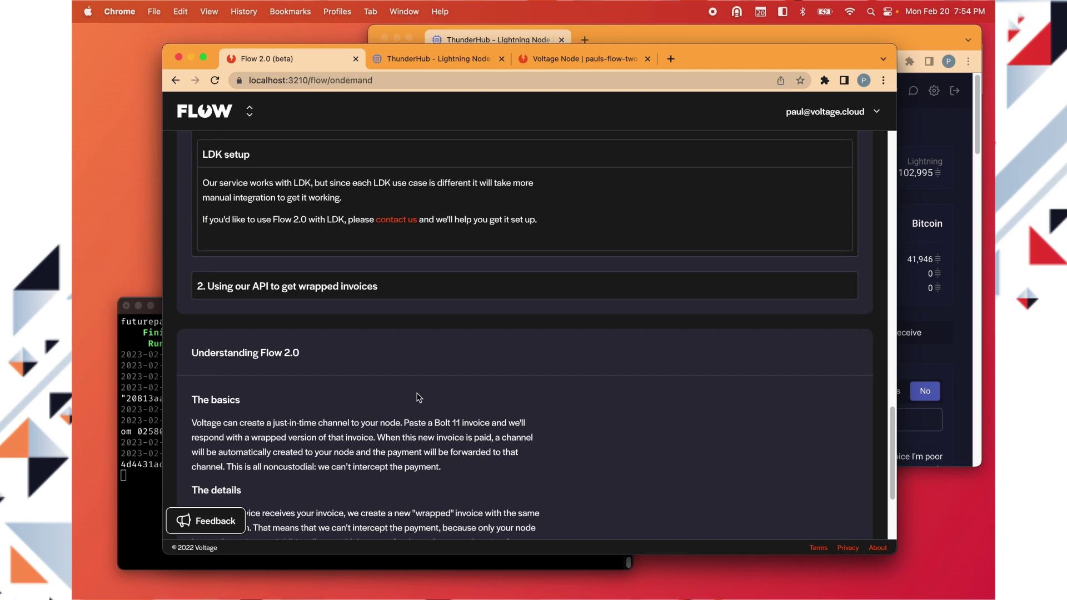
scroll(419, 398, down, 5)
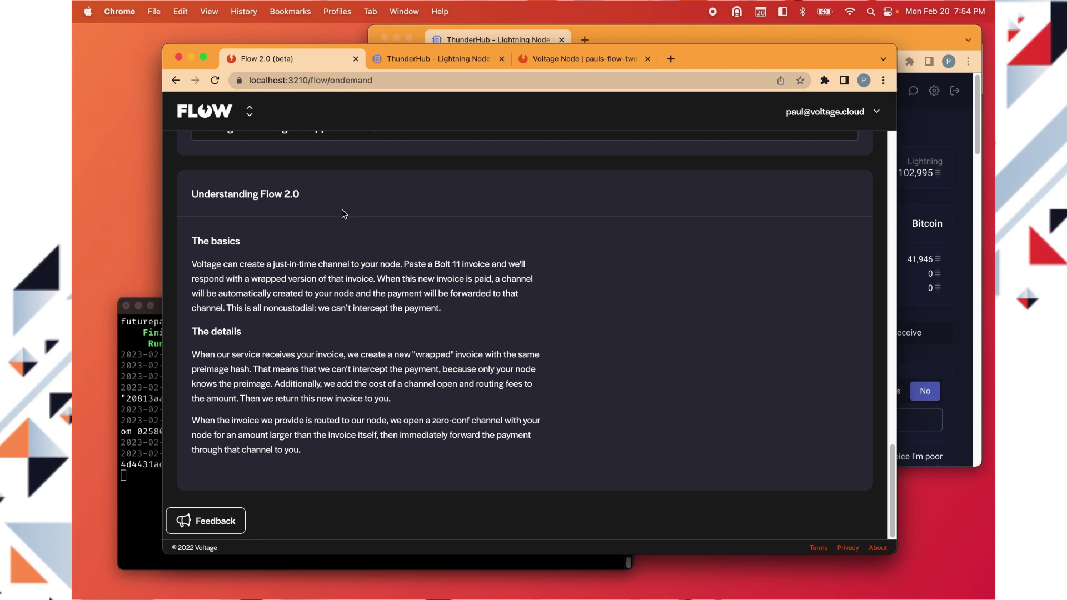
Scroll back up to the testnet try-out form with the empty Bolt 11 invoice field
scroll(343, 214, up, 15)
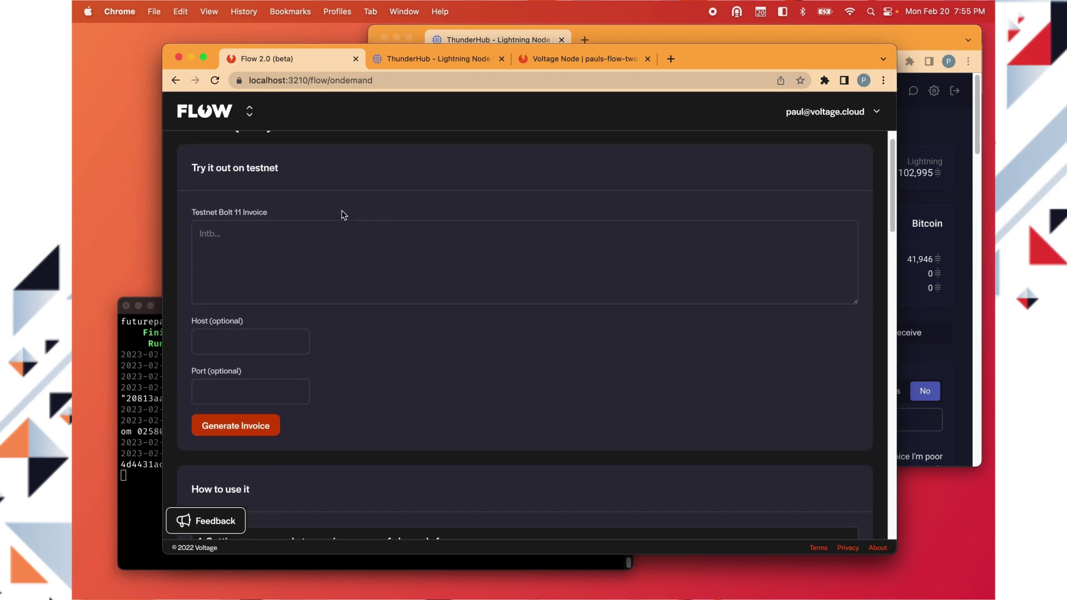